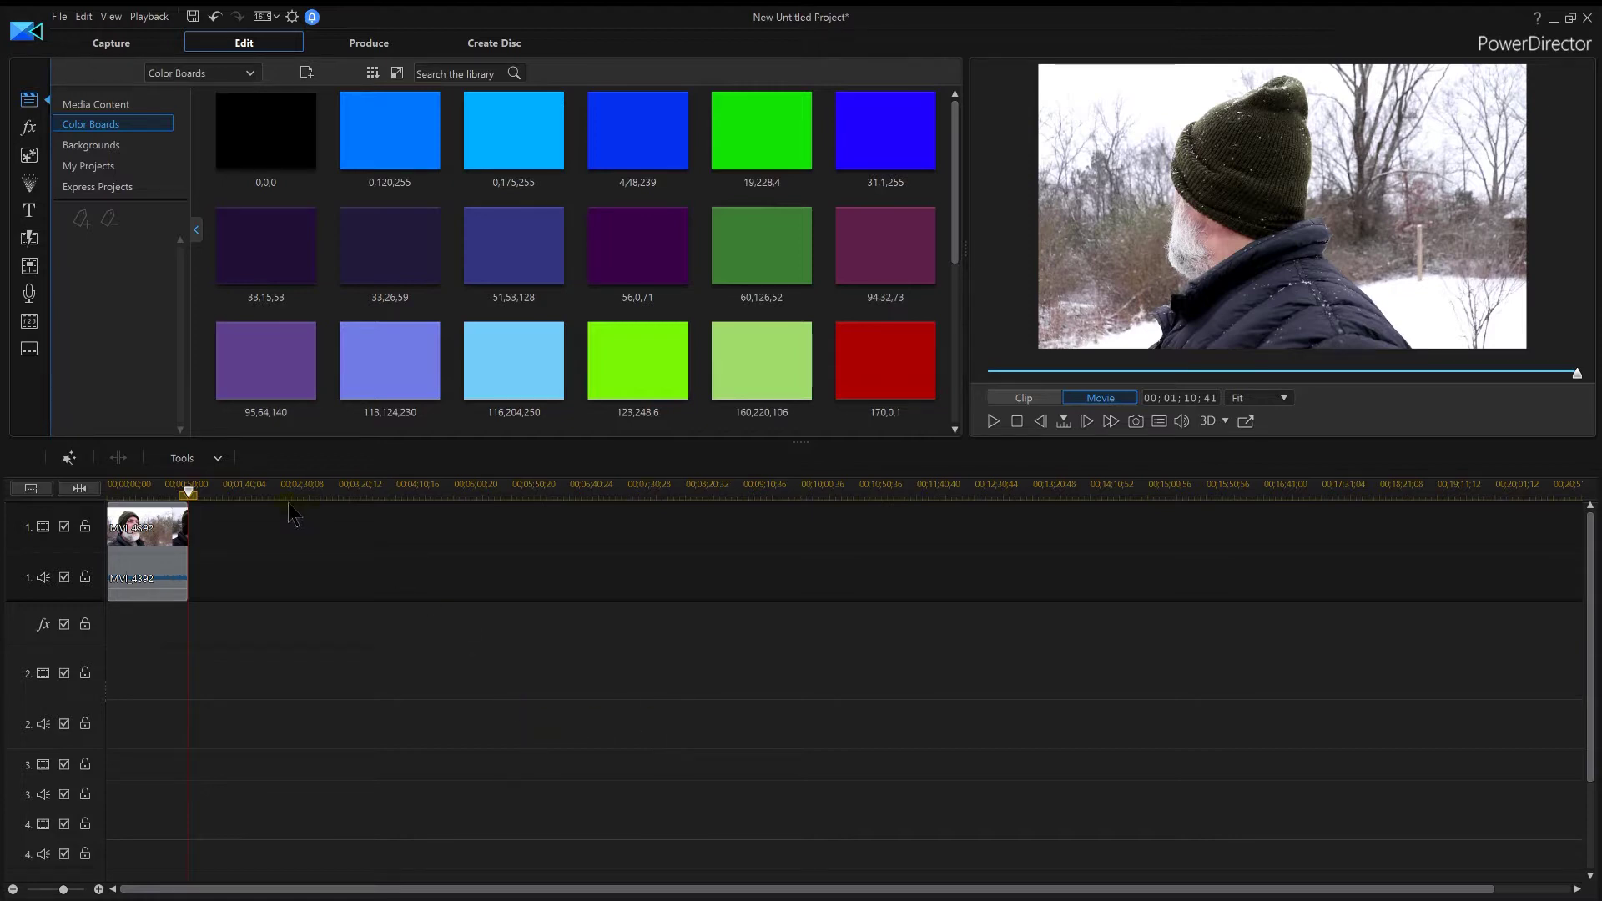
# Zoom the timeline, return it to the start, and show Media Content with MVI_4392.MP4 in the library.
pyautogui.moveTo(212, 494); pyautogui.dragTo(595, 497)
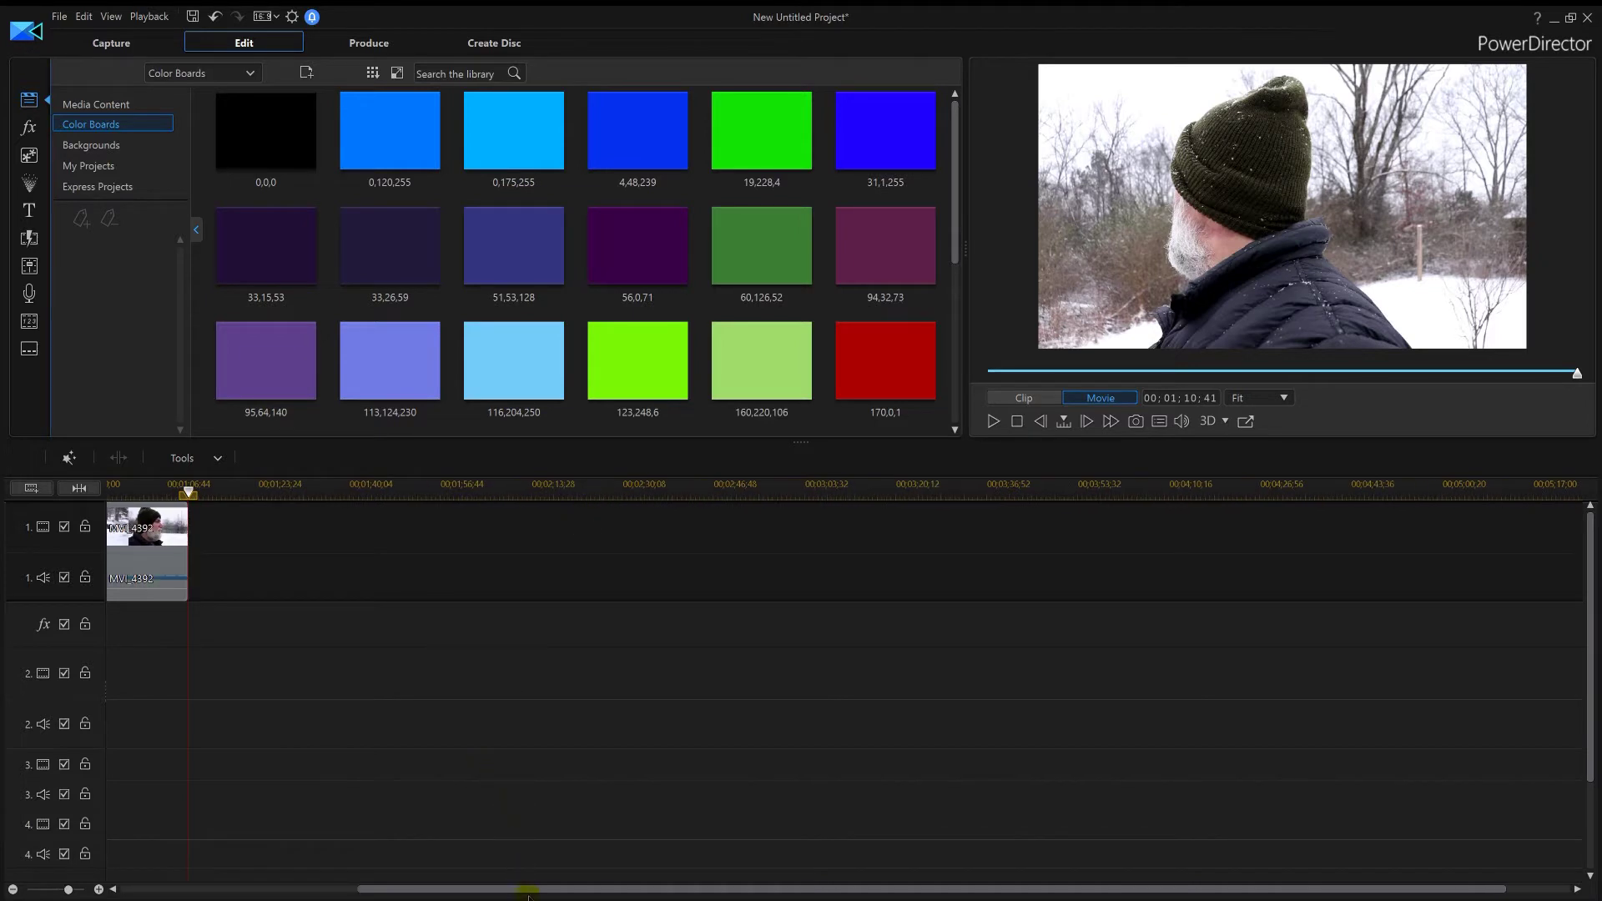
pyautogui.moveTo(528, 891); pyautogui.dragTo(136, 876)
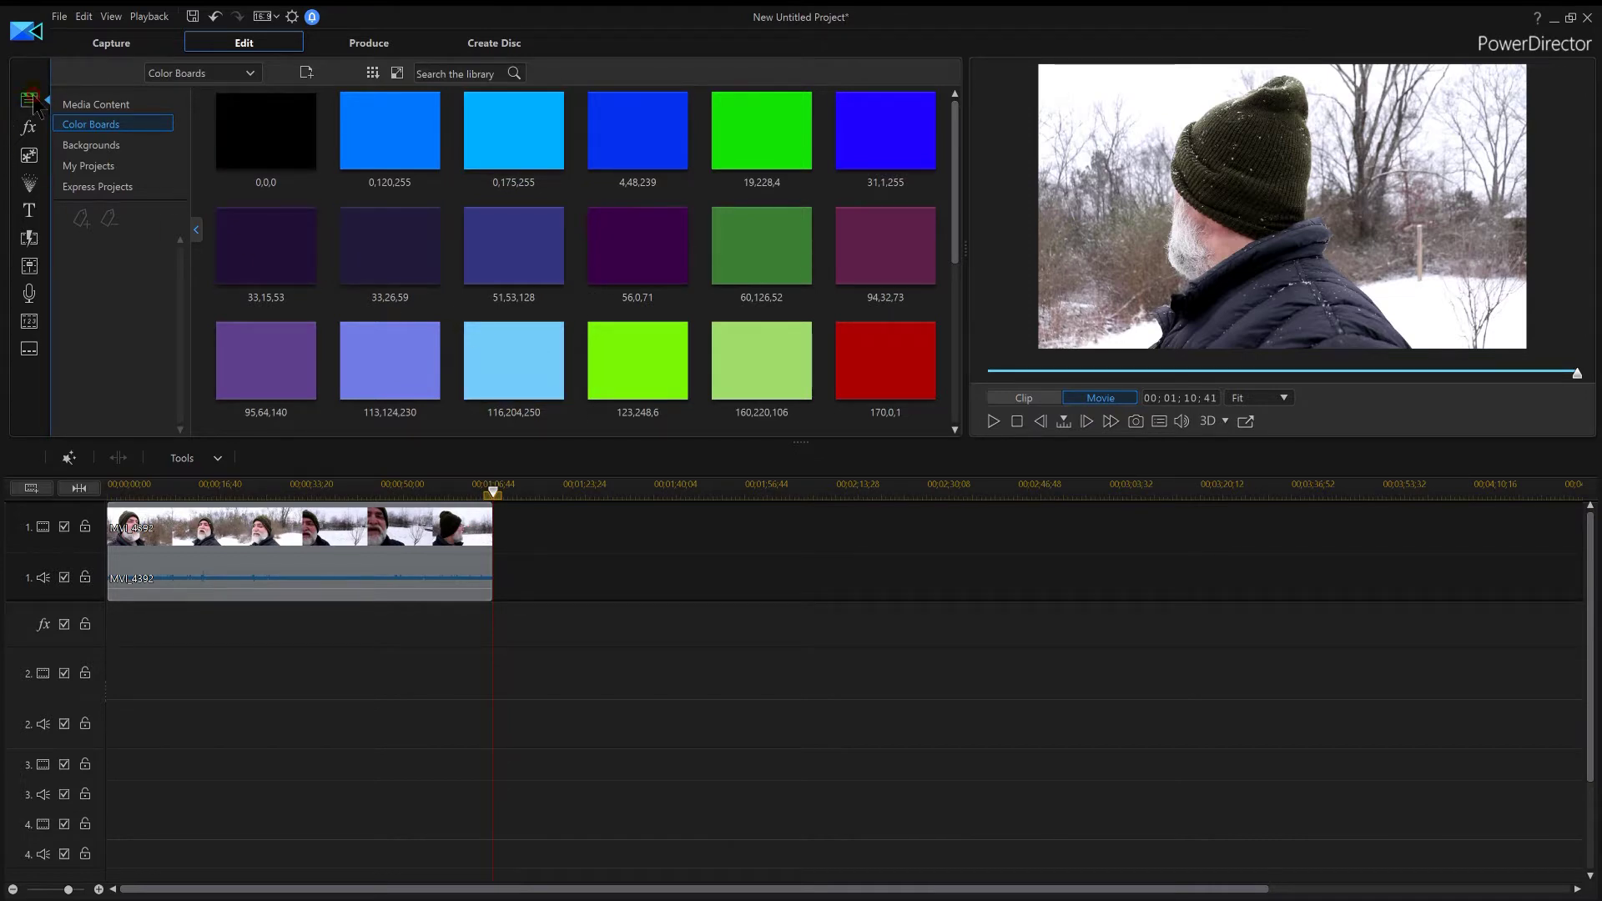
pyautogui.click(92, 105)
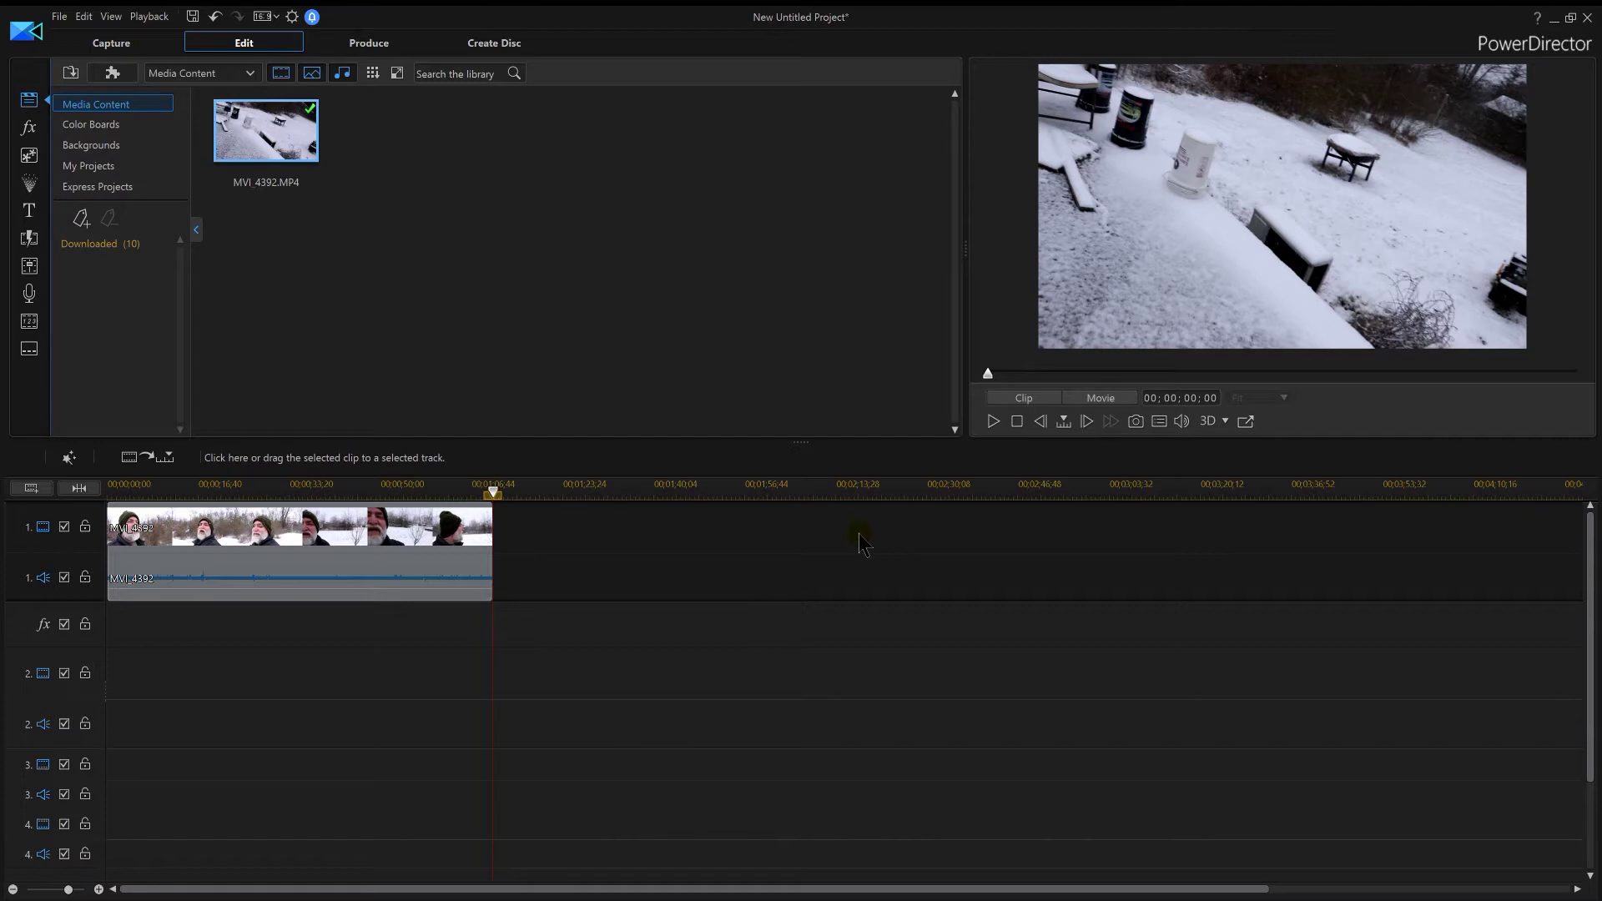
pyautogui.click(195, 230)
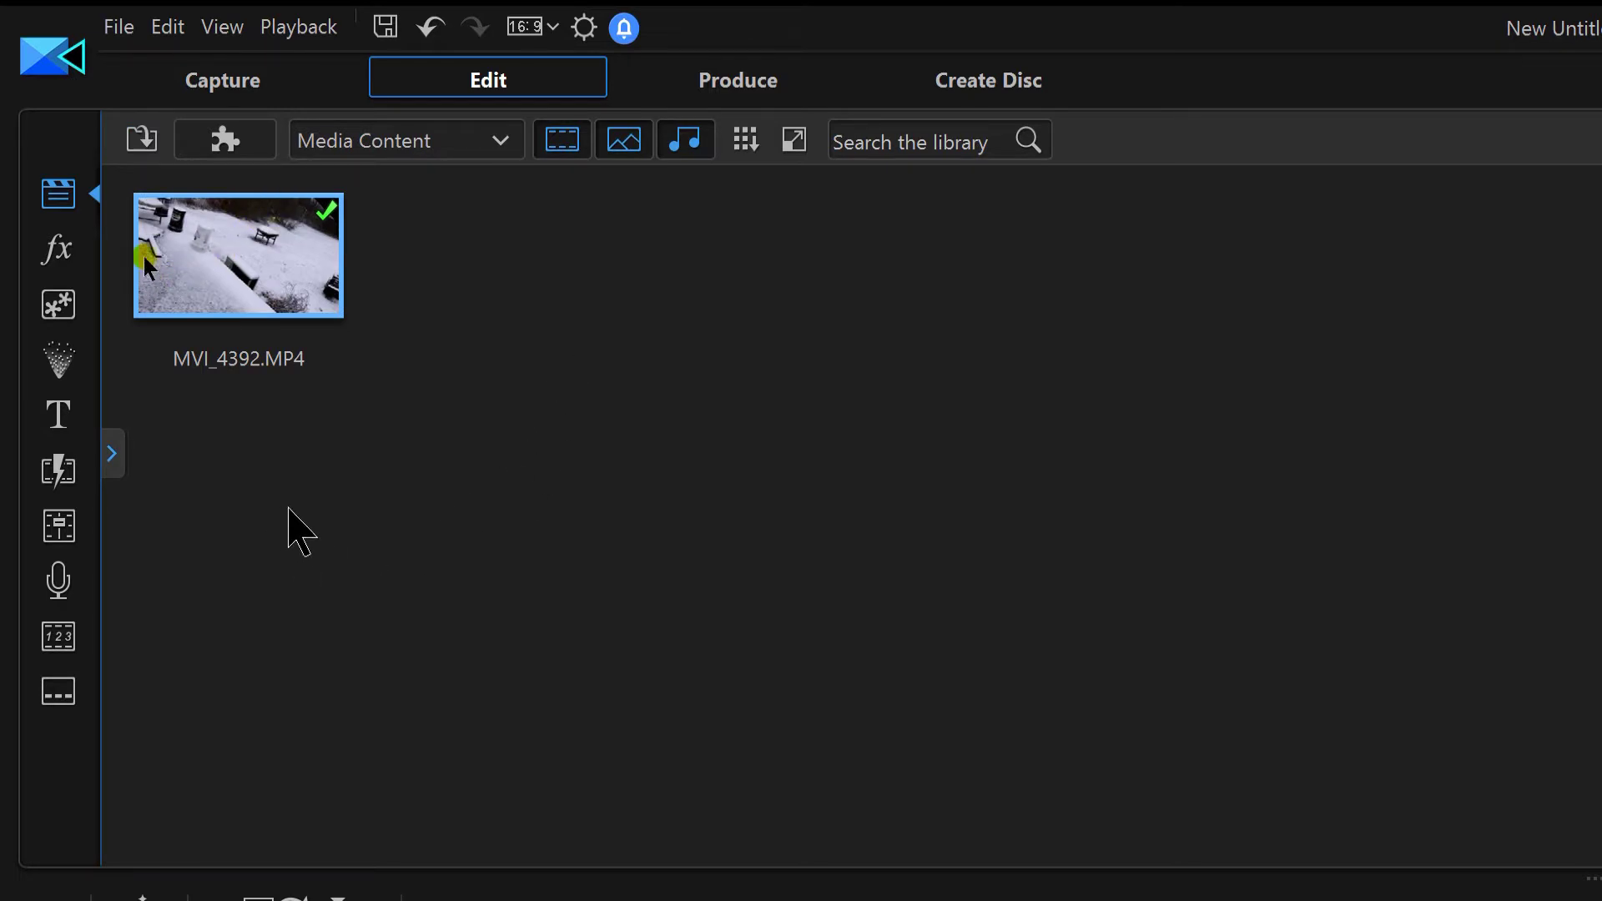
pyautogui.click(447, 138)
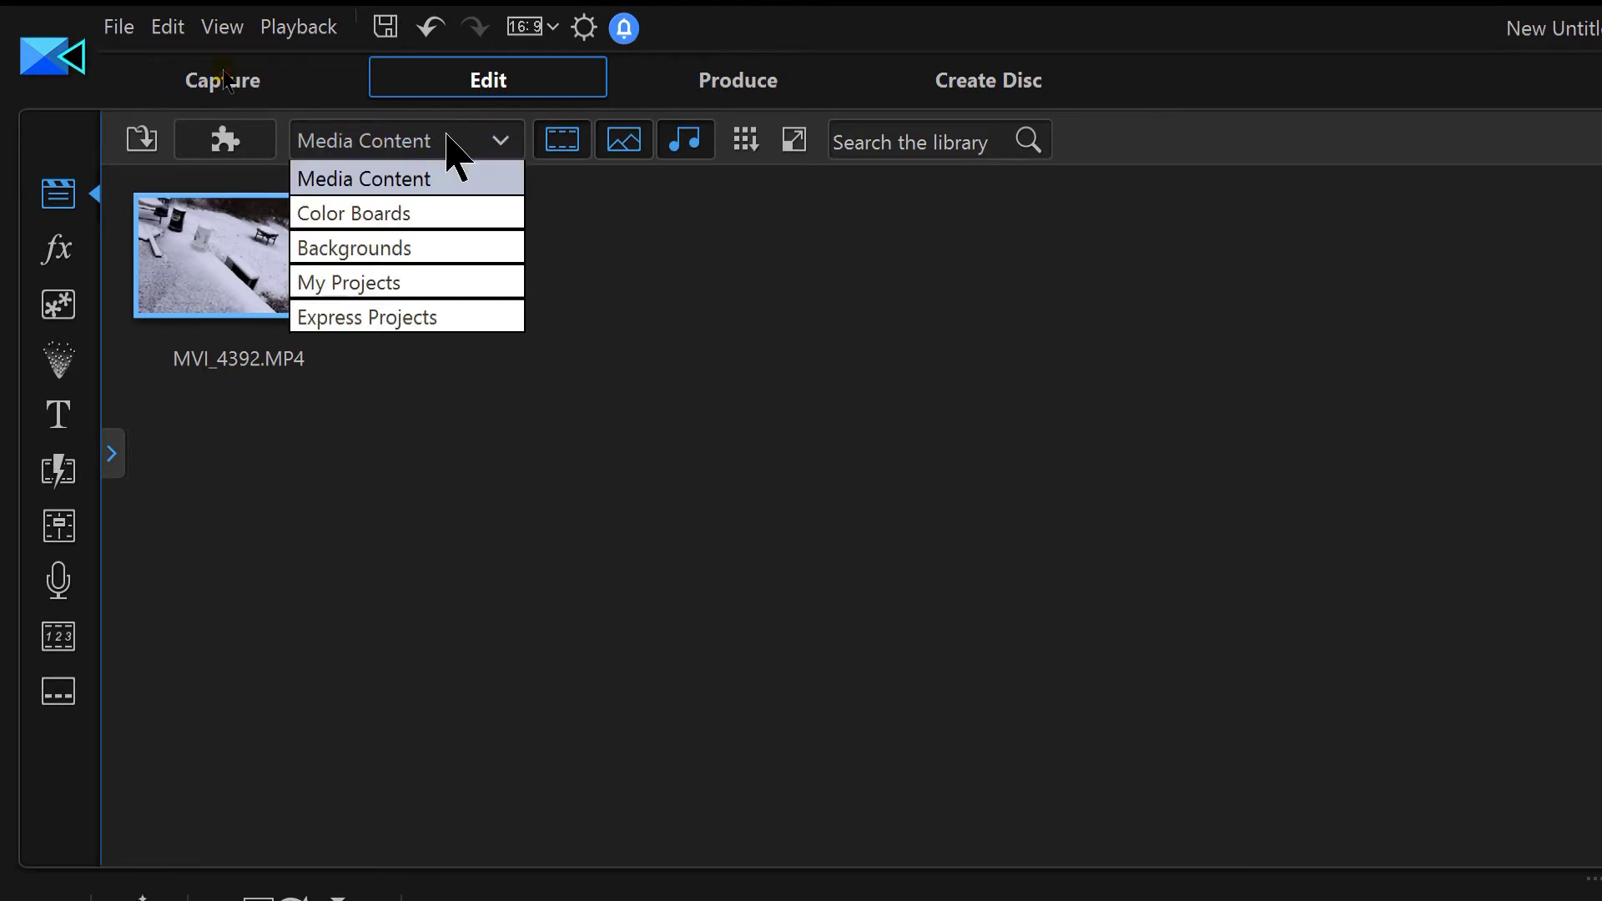
pyautogui.click(449, 139)
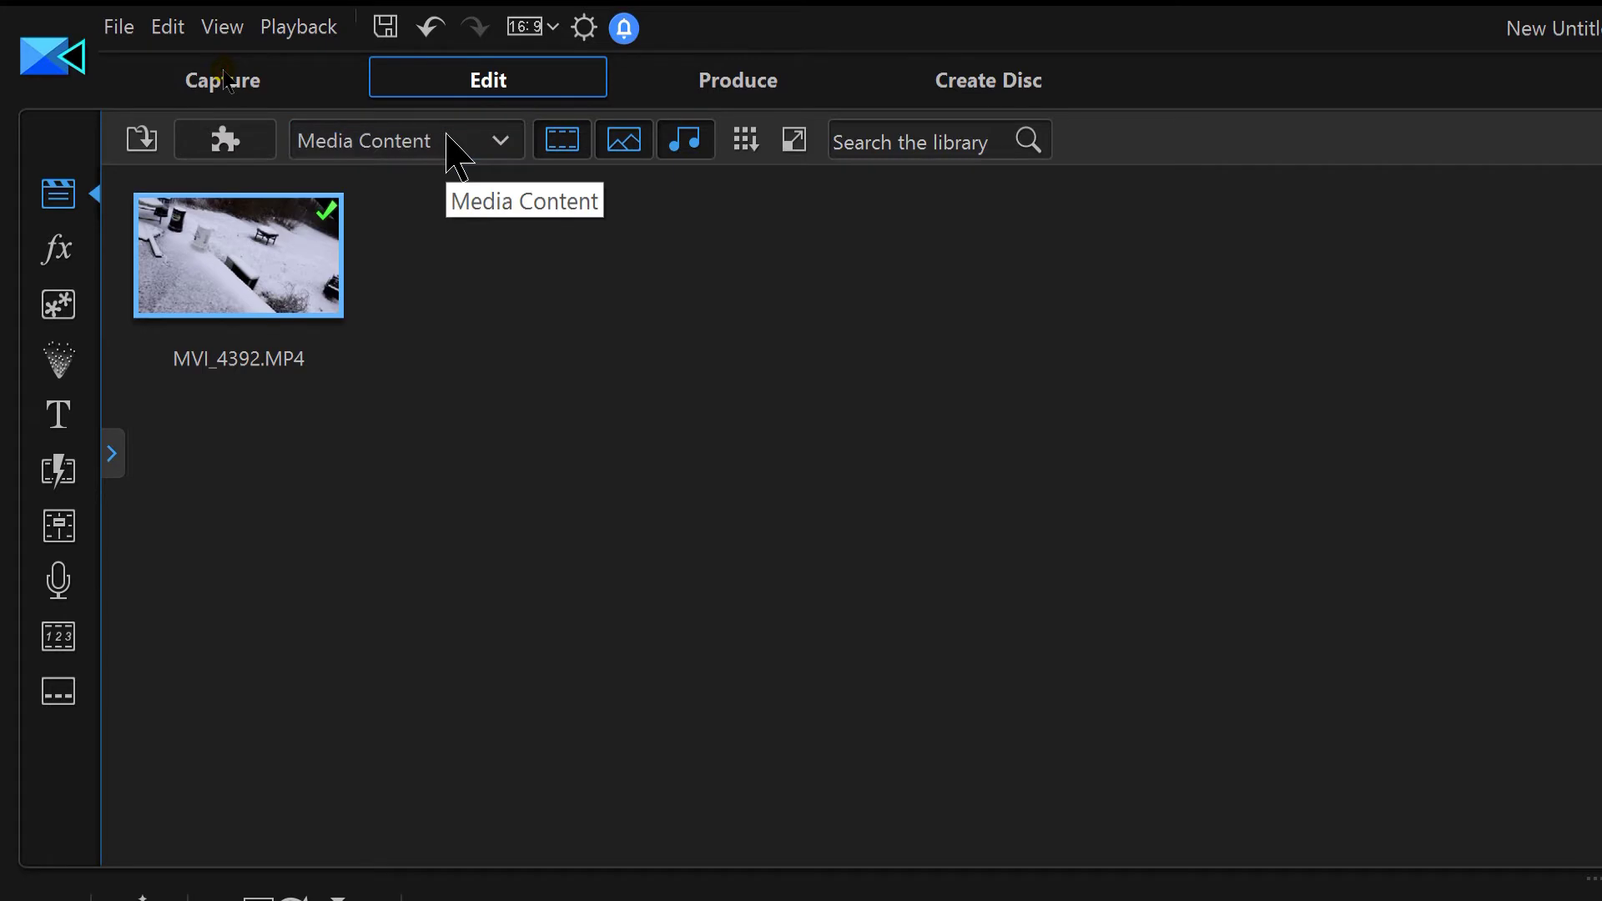
pyautogui.click(113, 455)
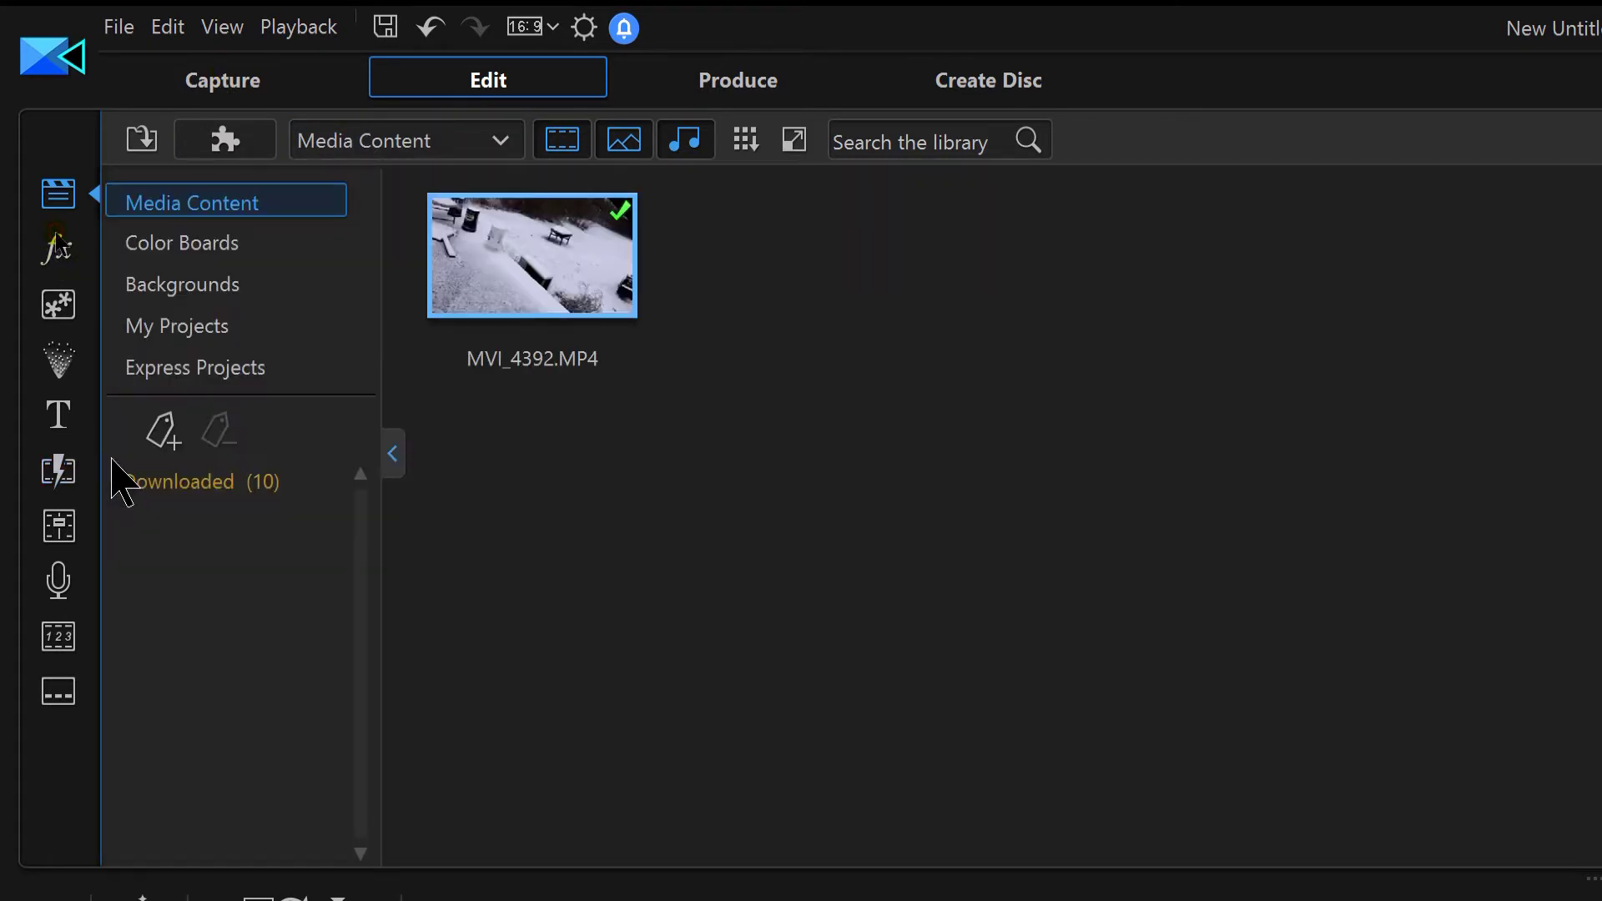
# In Color Boards, start a new color board using the From Color Selector option.
pyautogui.click(215, 247)
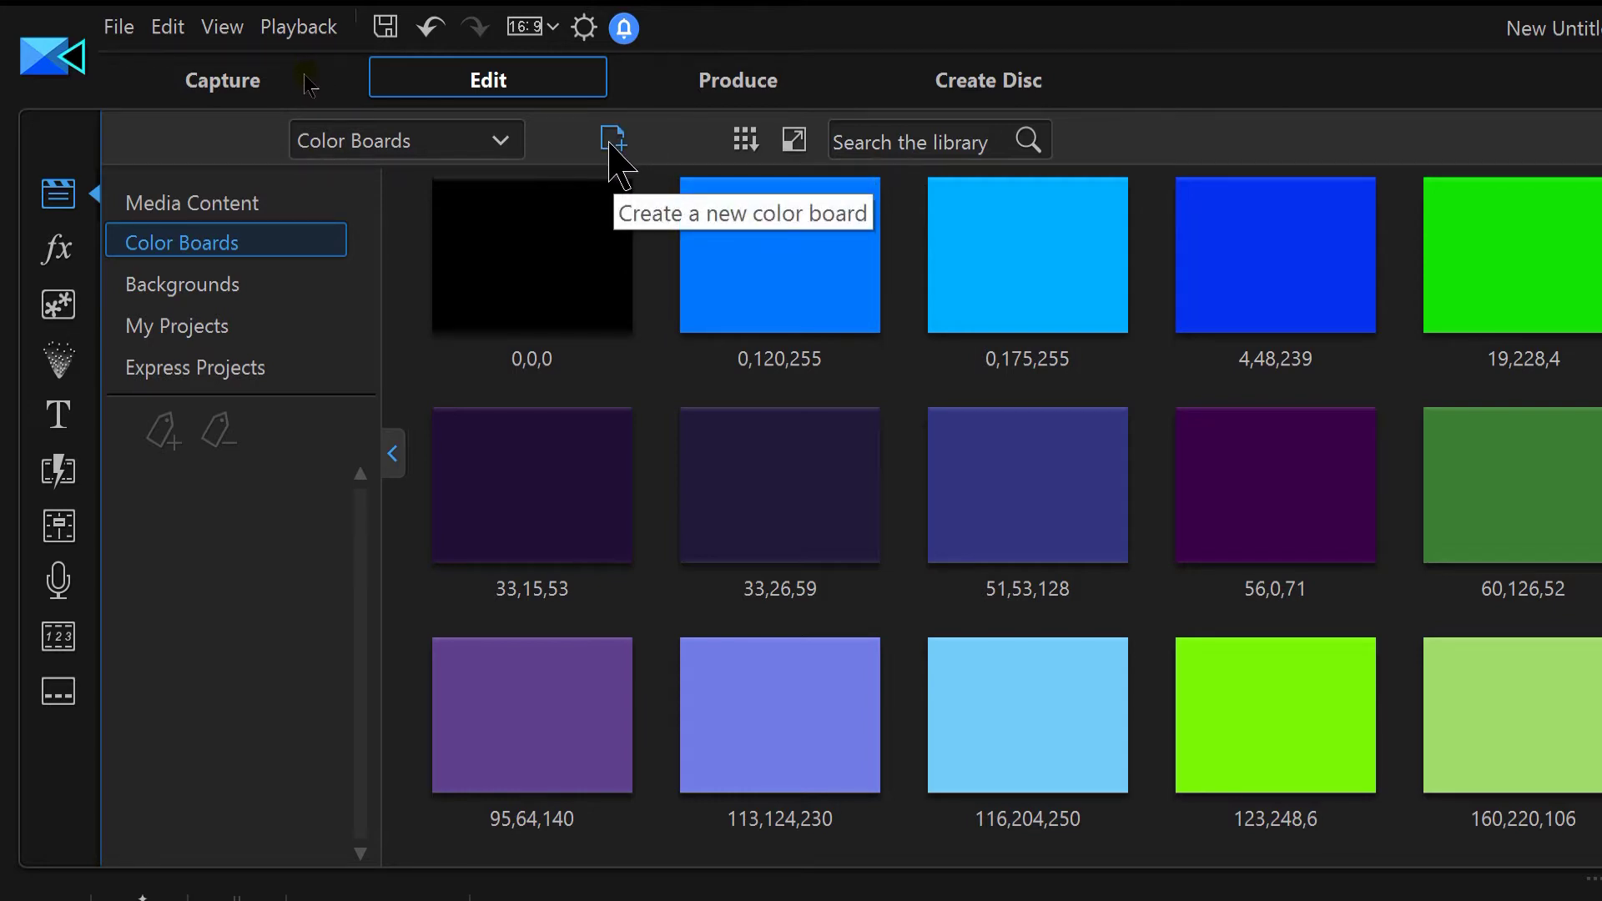
pyautogui.click(611, 140)
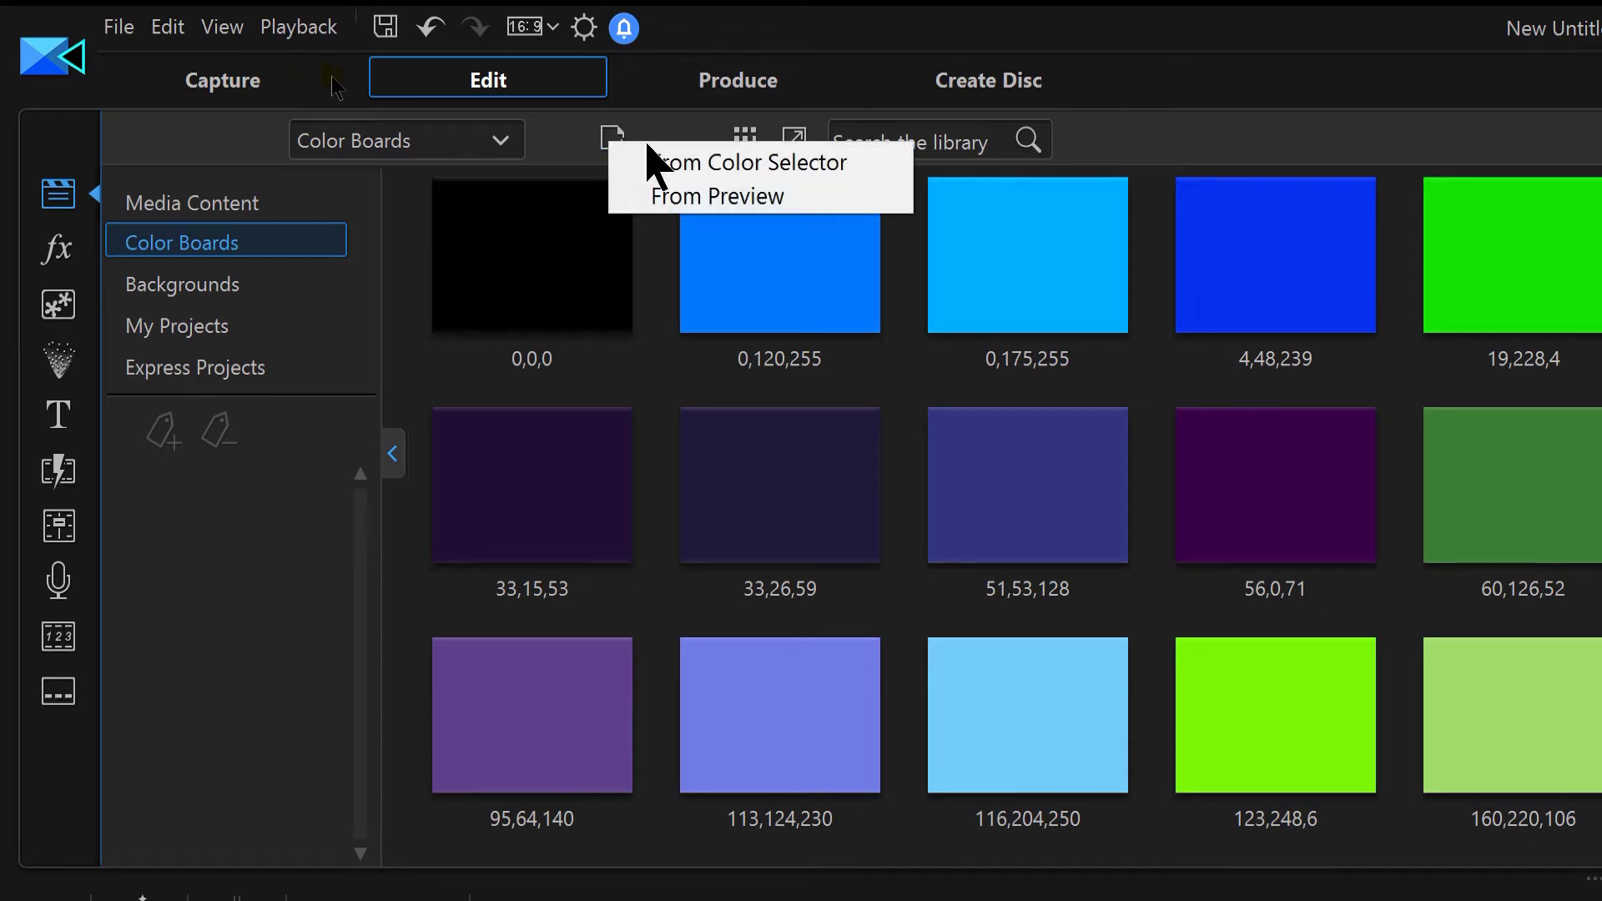
pyautogui.click(756, 162)
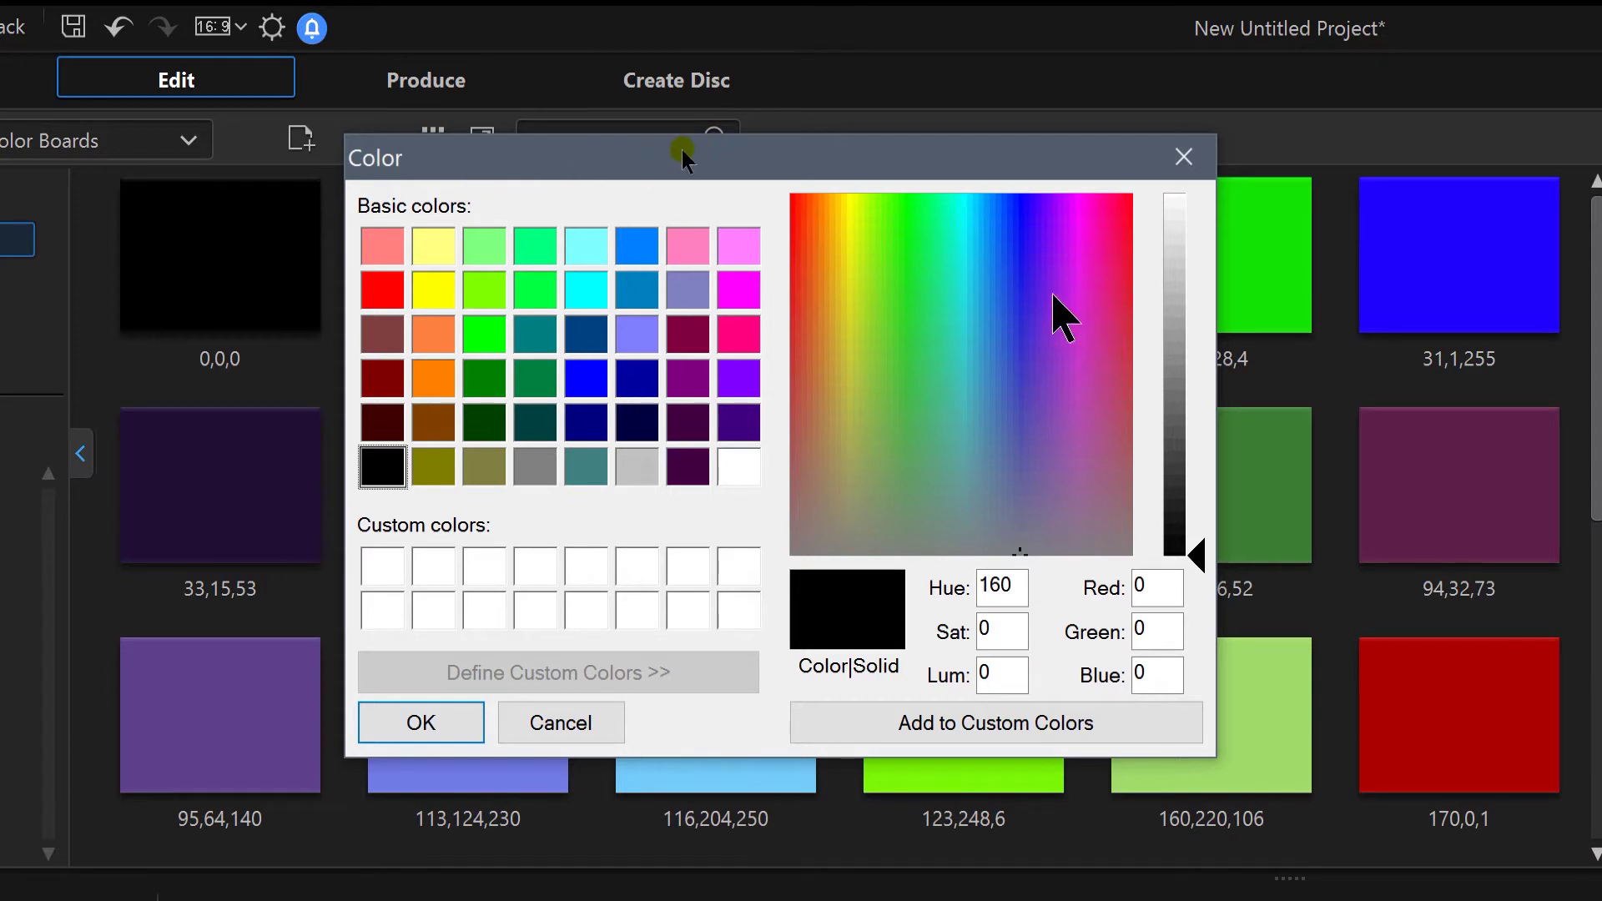
# Choose a yellow in the Color dialog, adjust luminance to 222,208,41, and create the board.
pyautogui.click(1050, 294)
pyautogui.click(995, 319)
pyautogui.moveTo(995, 319); pyautogui.dragTo(1043, 430)
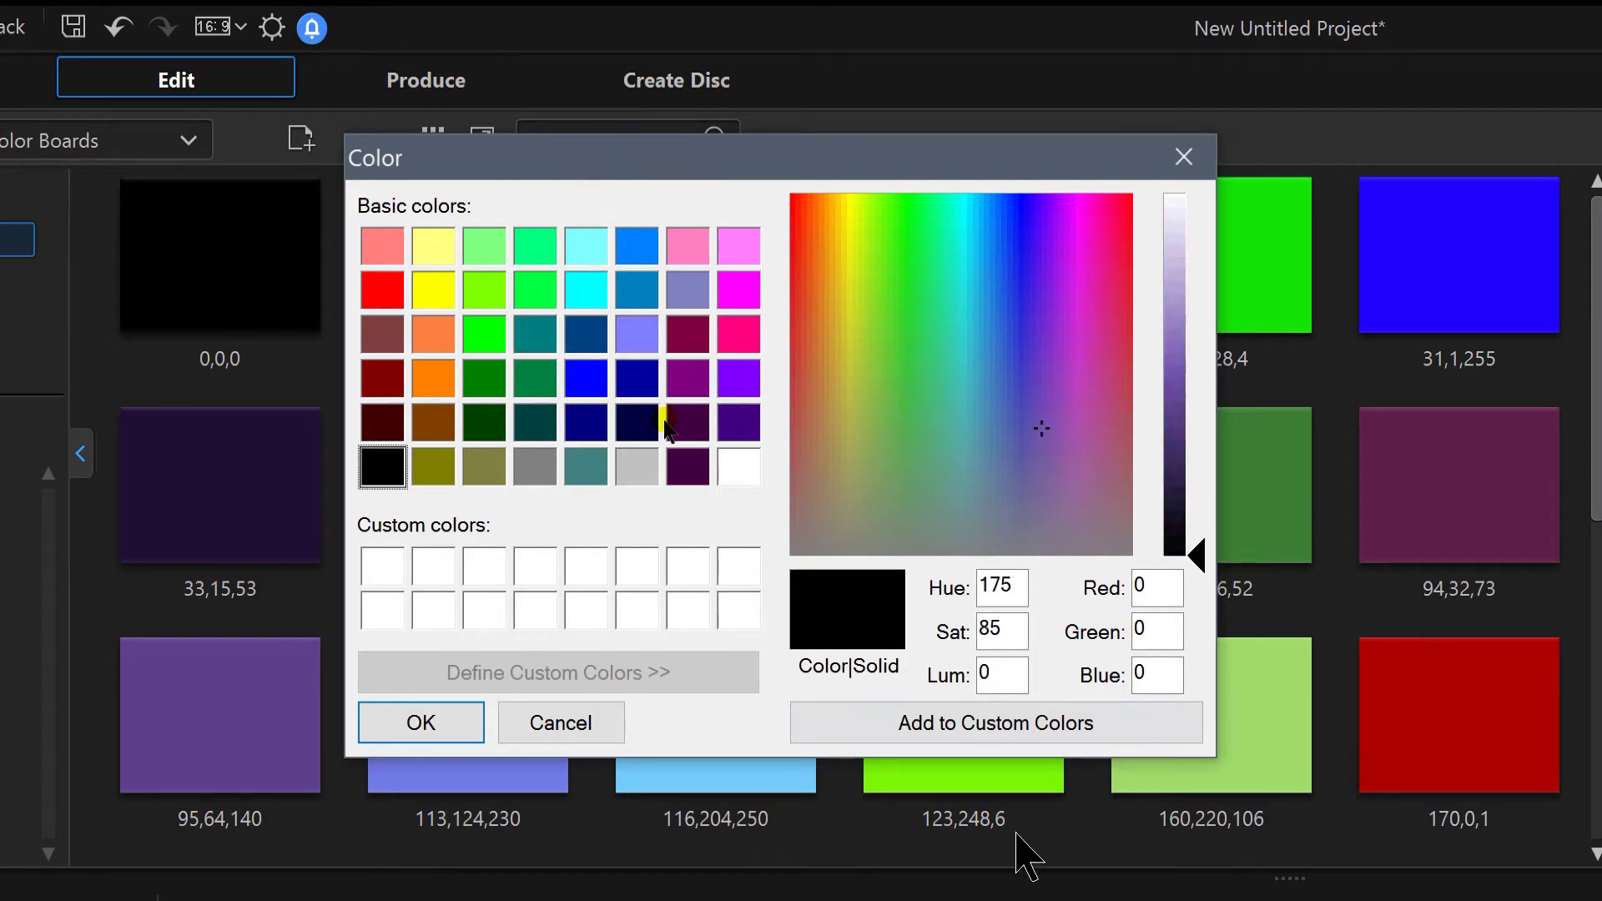
pyautogui.click(1014, 733)
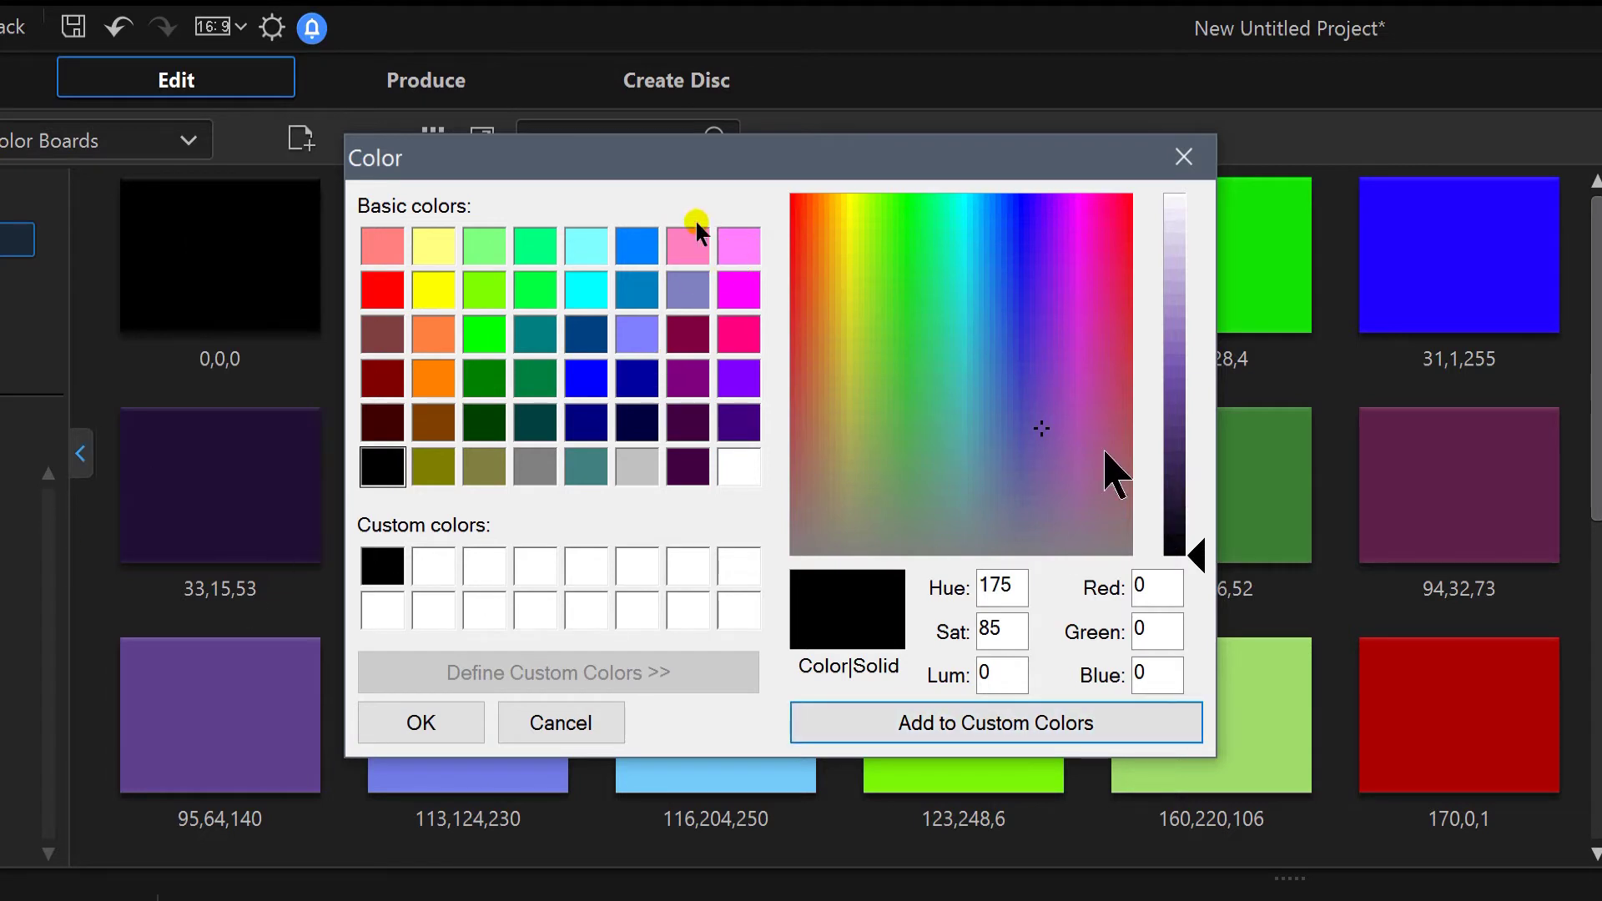
pyautogui.click(1177, 278)
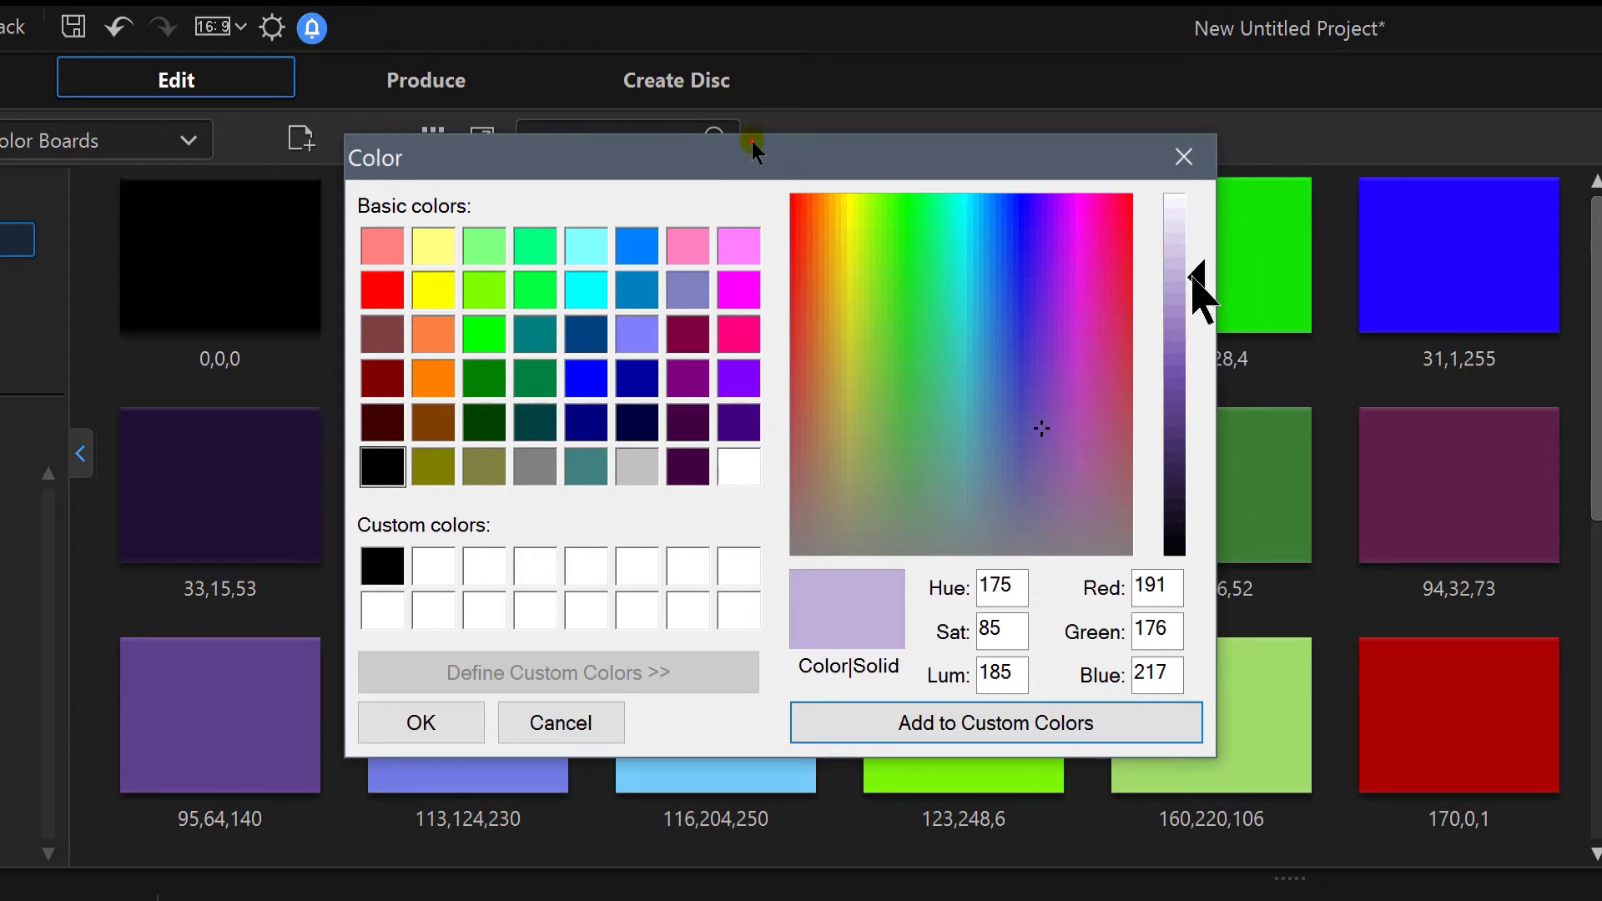
pyautogui.moveTo(1193, 276)
pyautogui.mouseDown()
pyautogui.moveTo(1193, 498)
pyautogui.moveTo(1195, 286)
pyautogui.mouseUp()
pyautogui.click(844, 291)
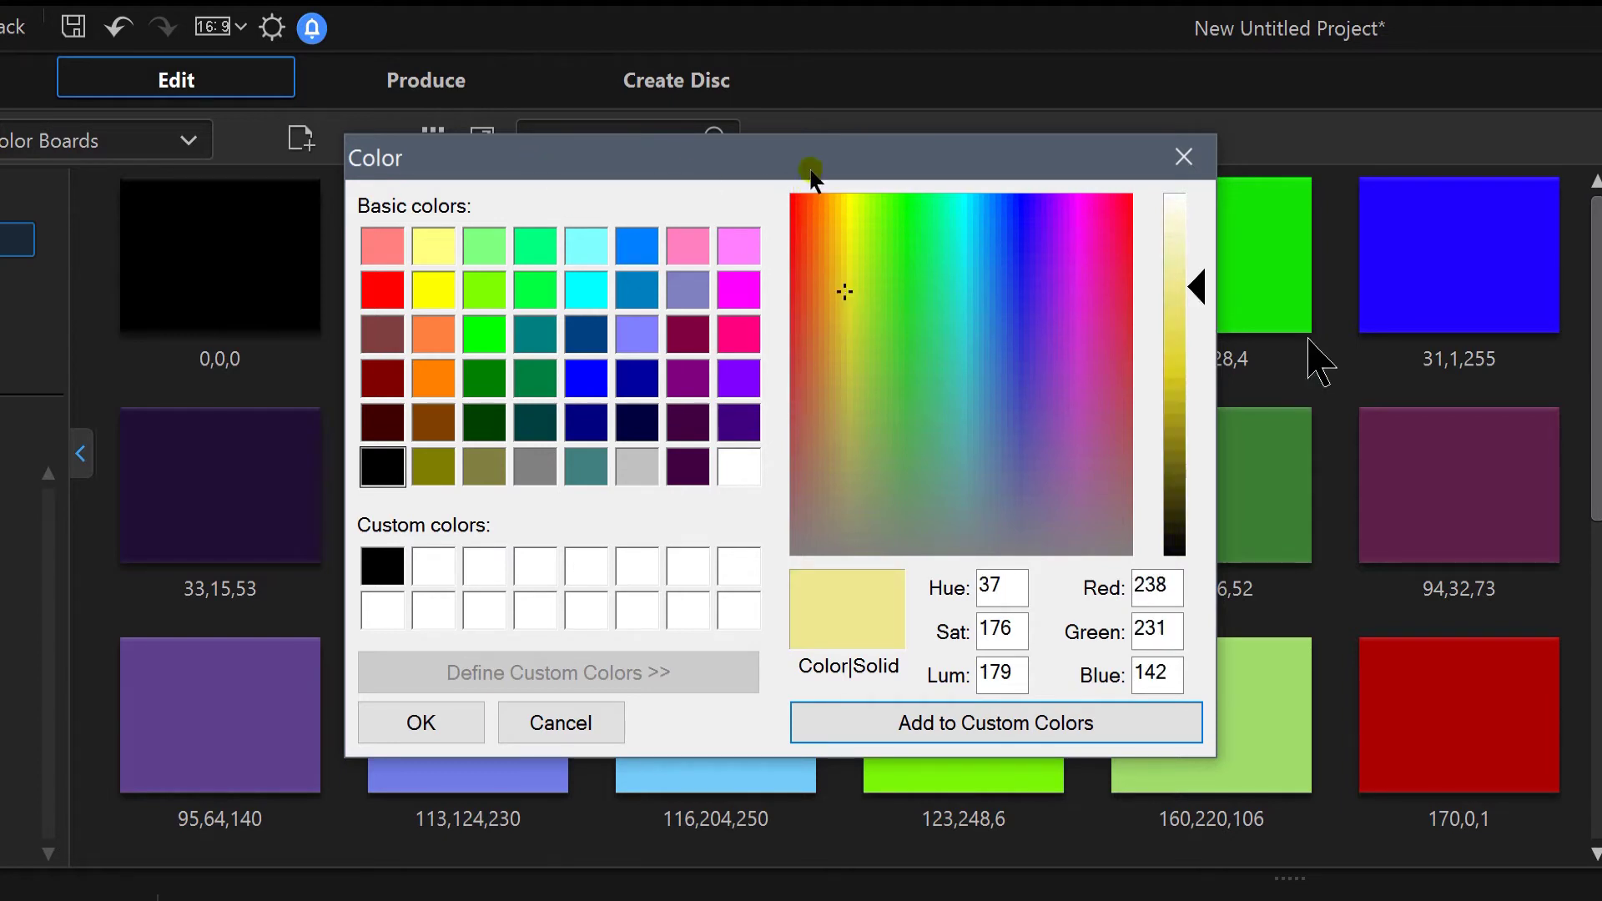
pyautogui.moveTo(1195, 286); pyautogui.dragTo(1195, 370)
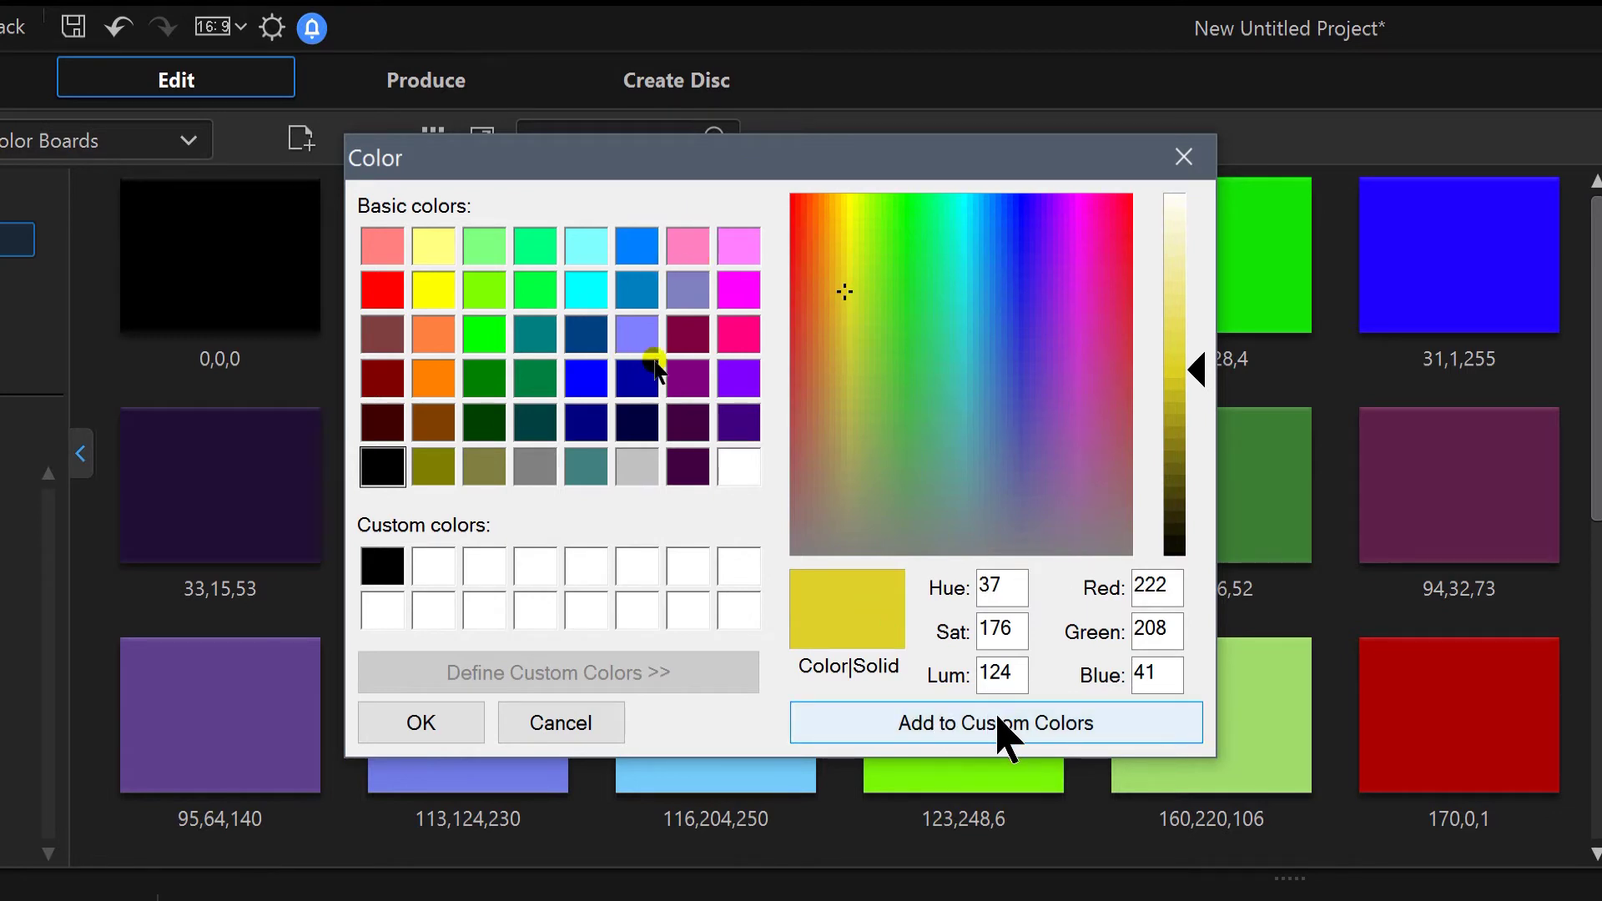
pyautogui.click(422, 726)
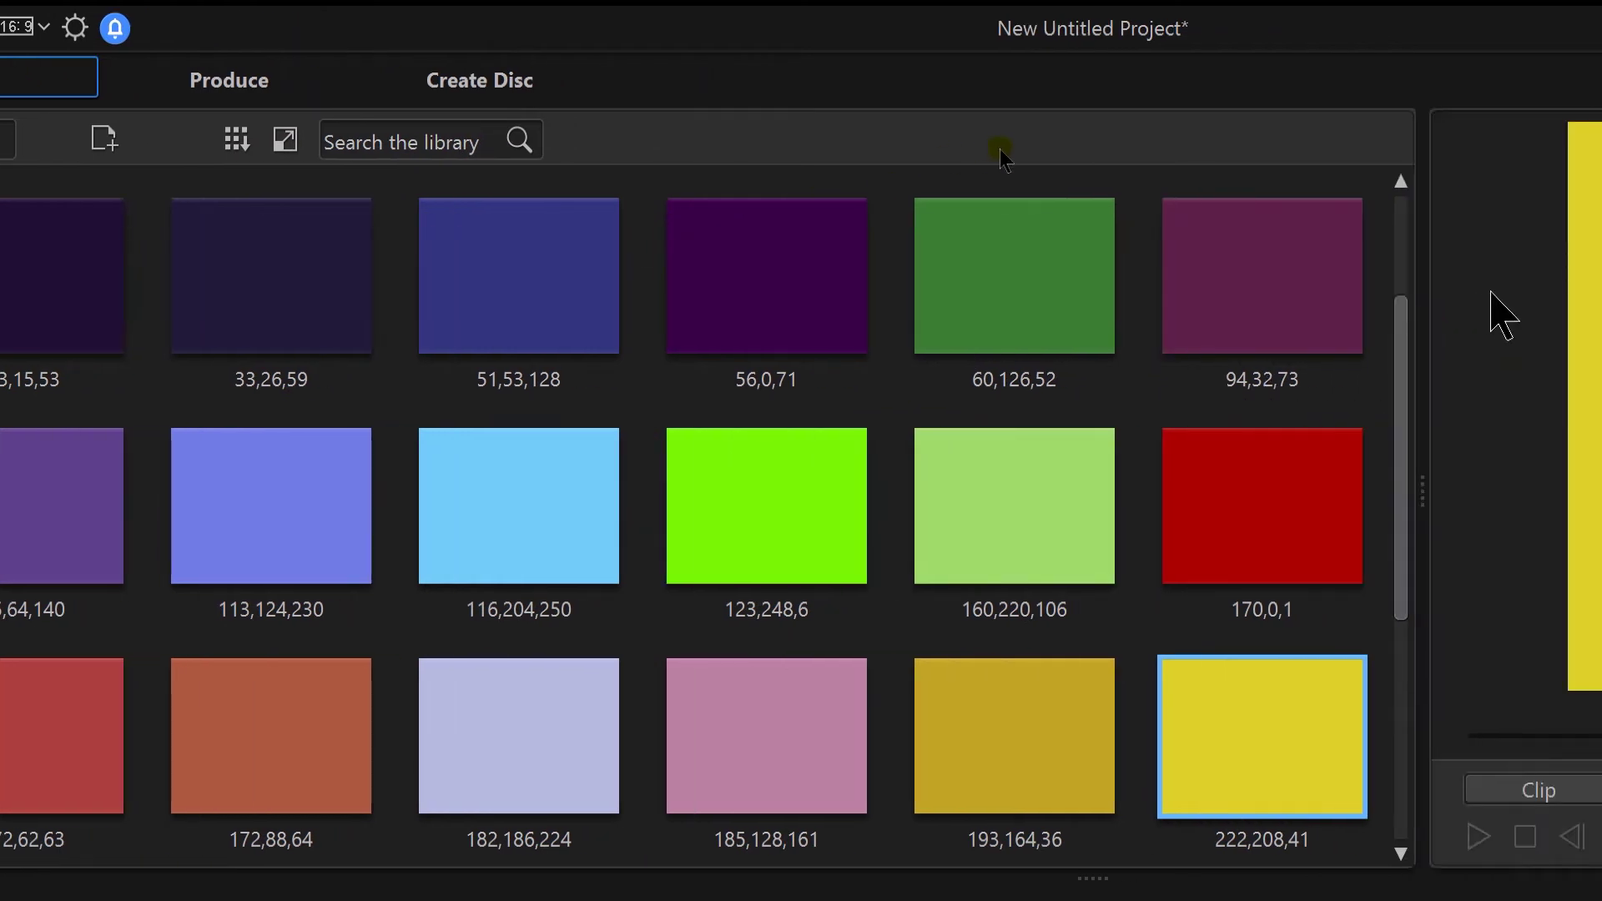
# Insert the 222,208,41 yellow board onto track 1 after the MVI_4392 clip.
pyautogui.moveTo(1412, 376); pyautogui.dragTo(1402, 500)
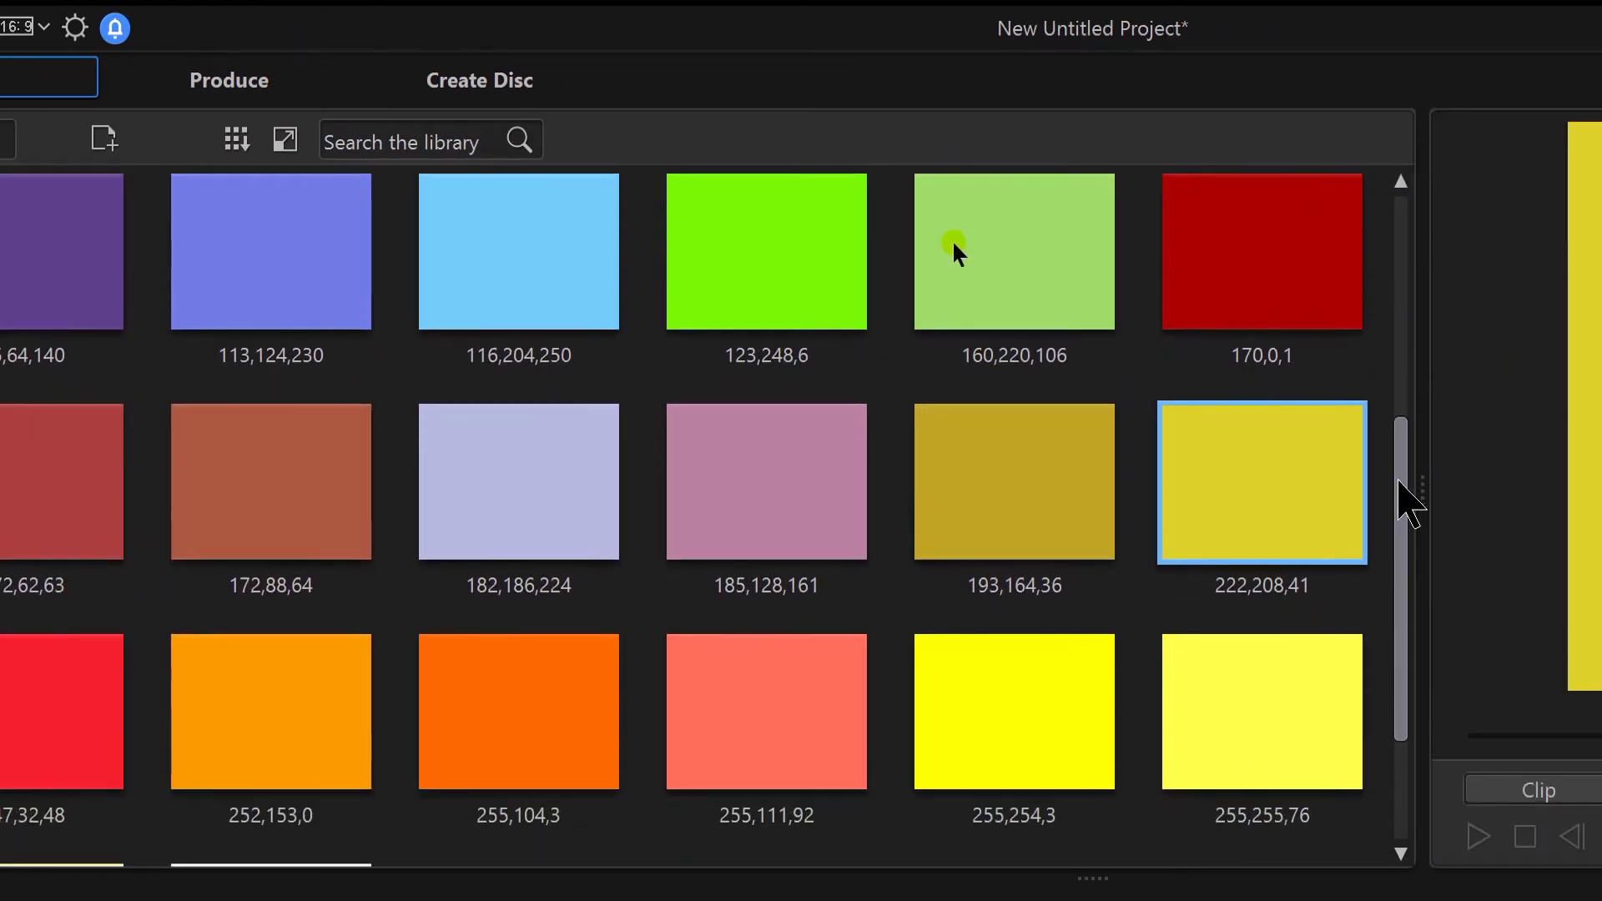
pyautogui.rightClick(1257, 471)
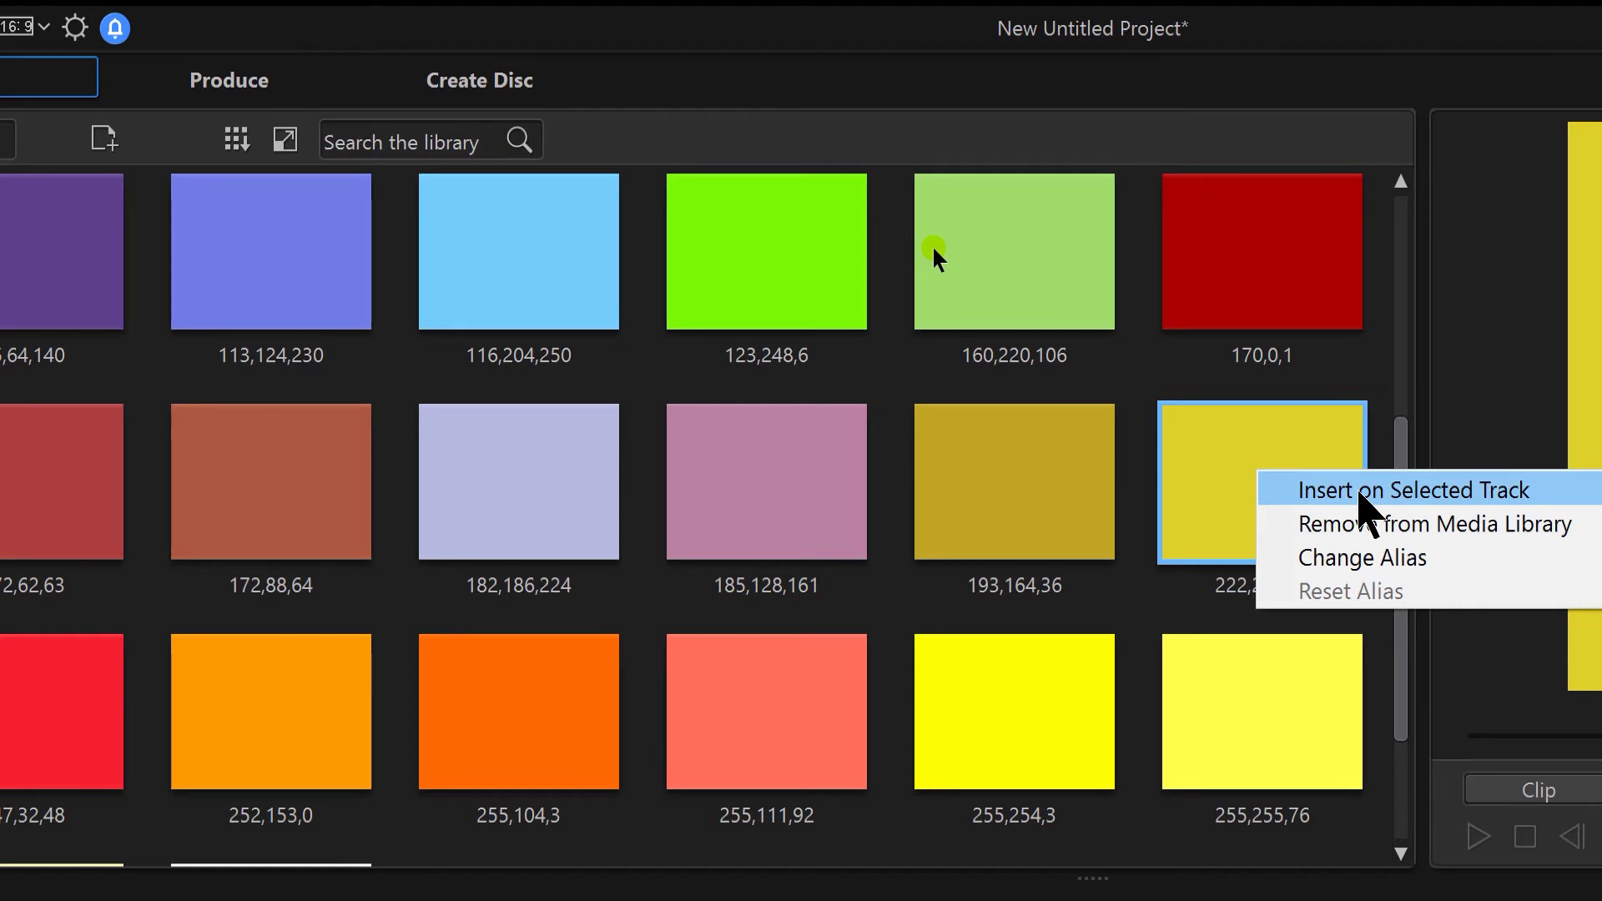
pyautogui.click(1359, 493)
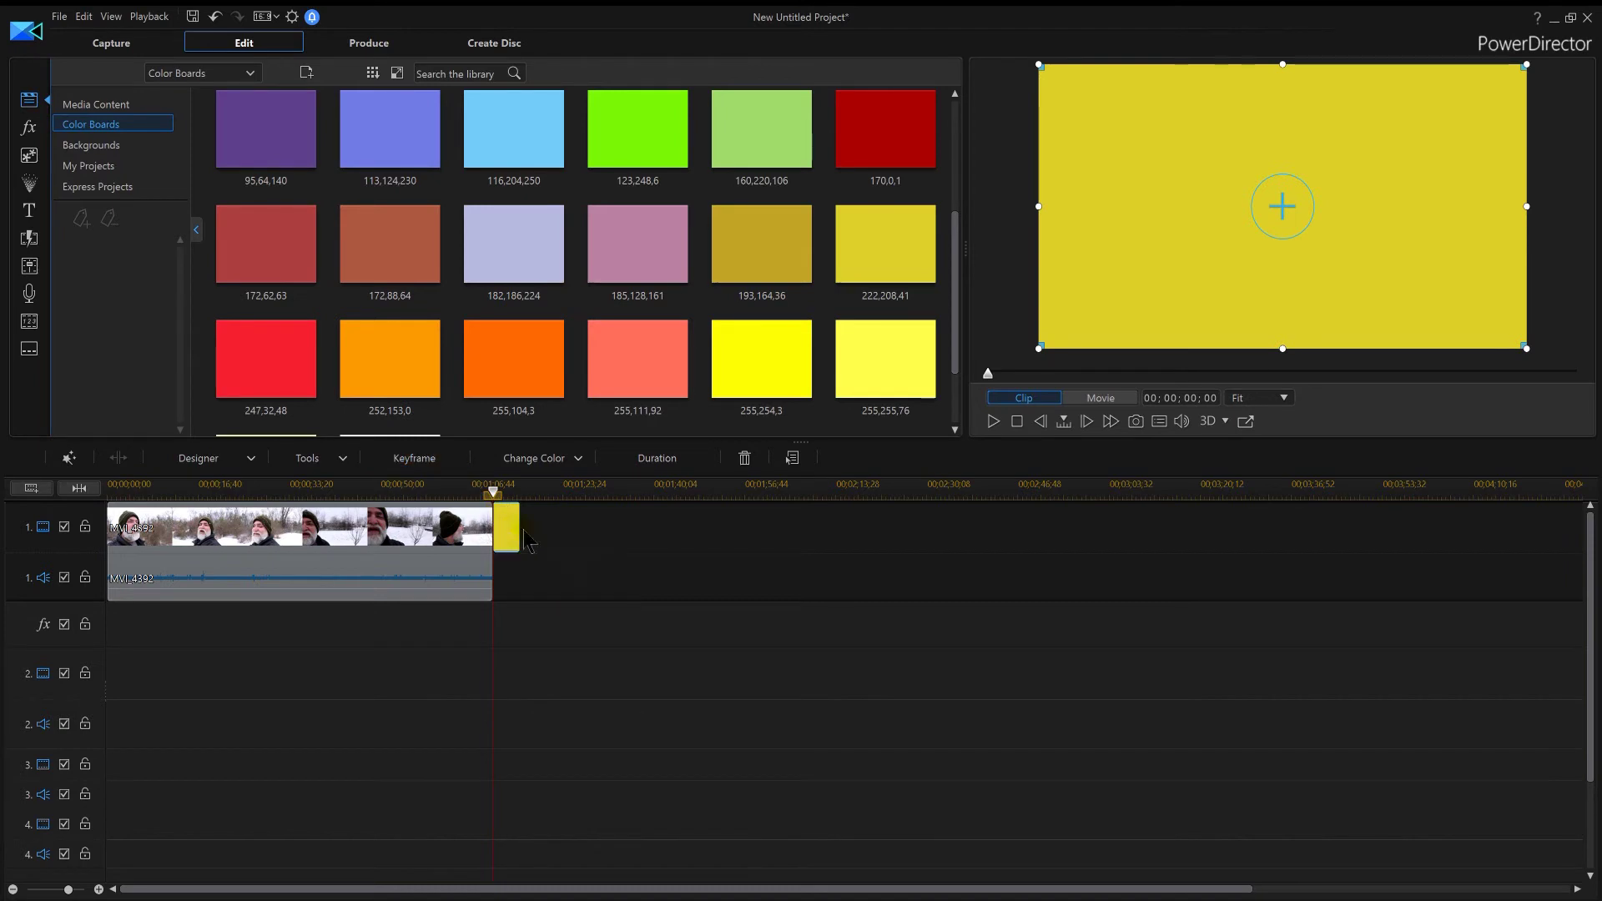
# Move the yellow clip down to track 2, starting at 00;00;21;54.
pyautogui.moveTo(517, 527); pyautogui.dragTo(255, 676)
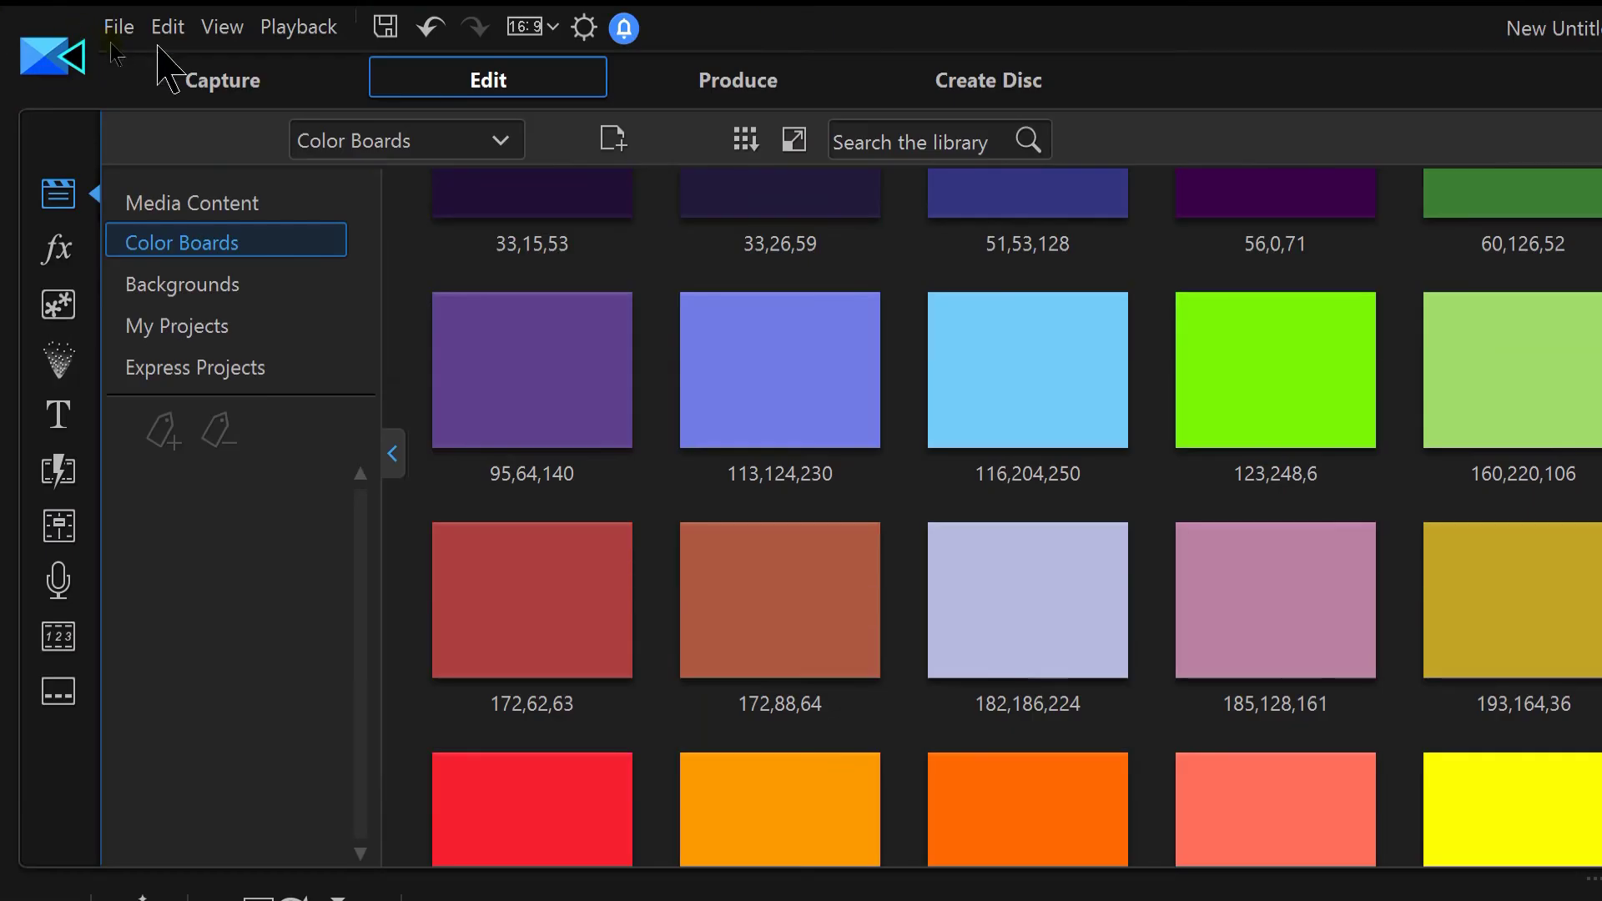
pyautogui.scroll(1, 955, 292)
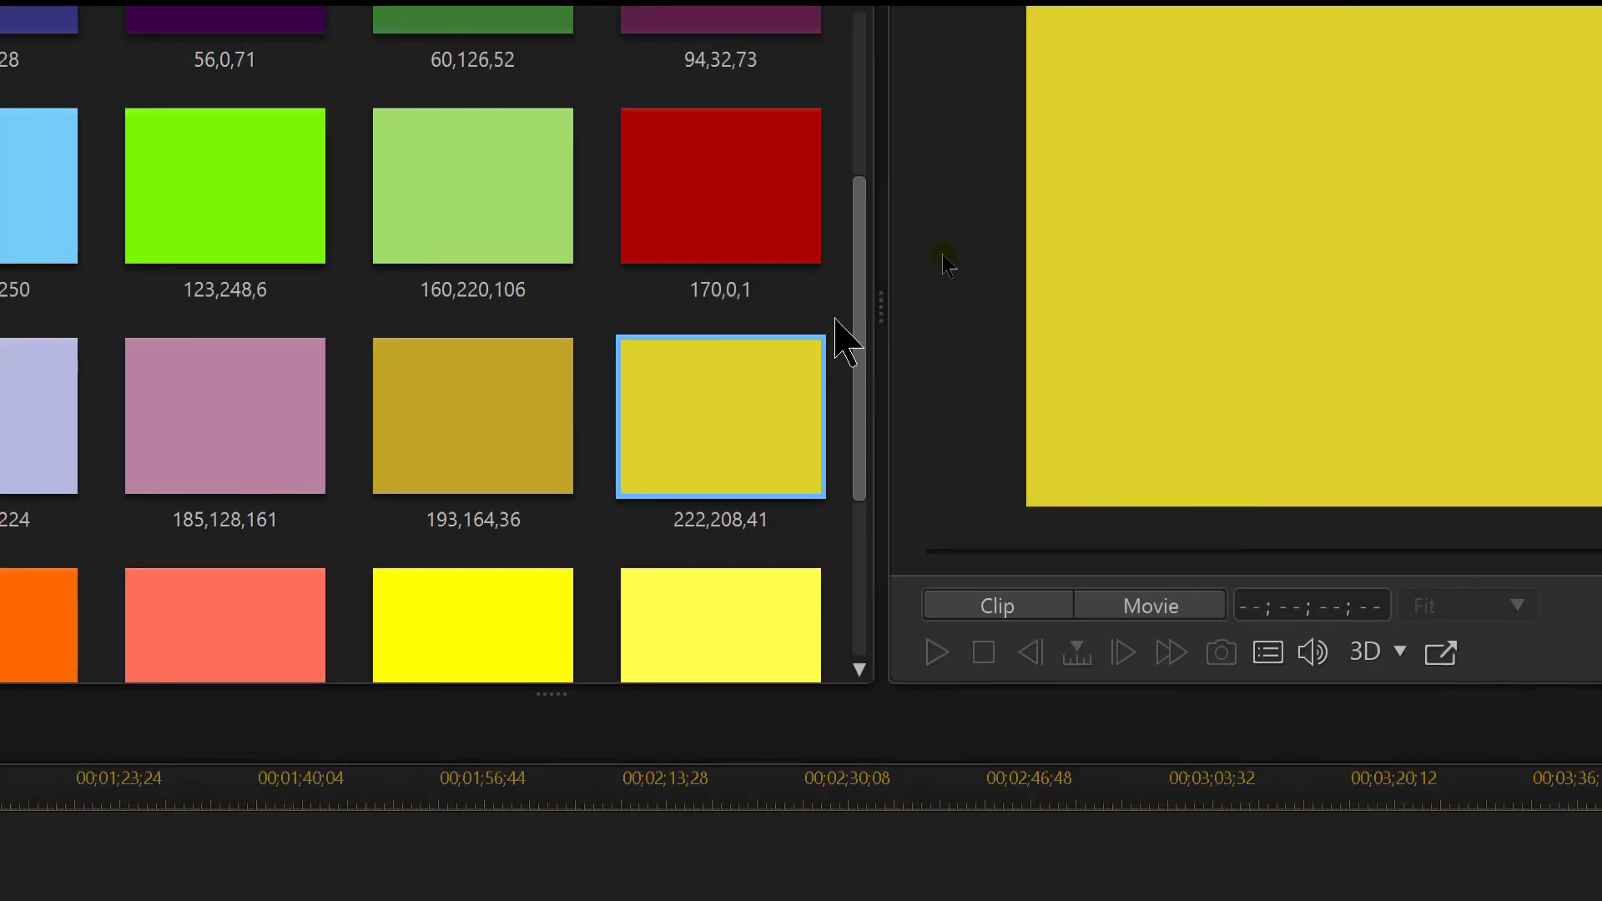
# Change the alias of the 222,208,41 yellow board to 'my color'.
pyautogui.rightClick(727, 420)
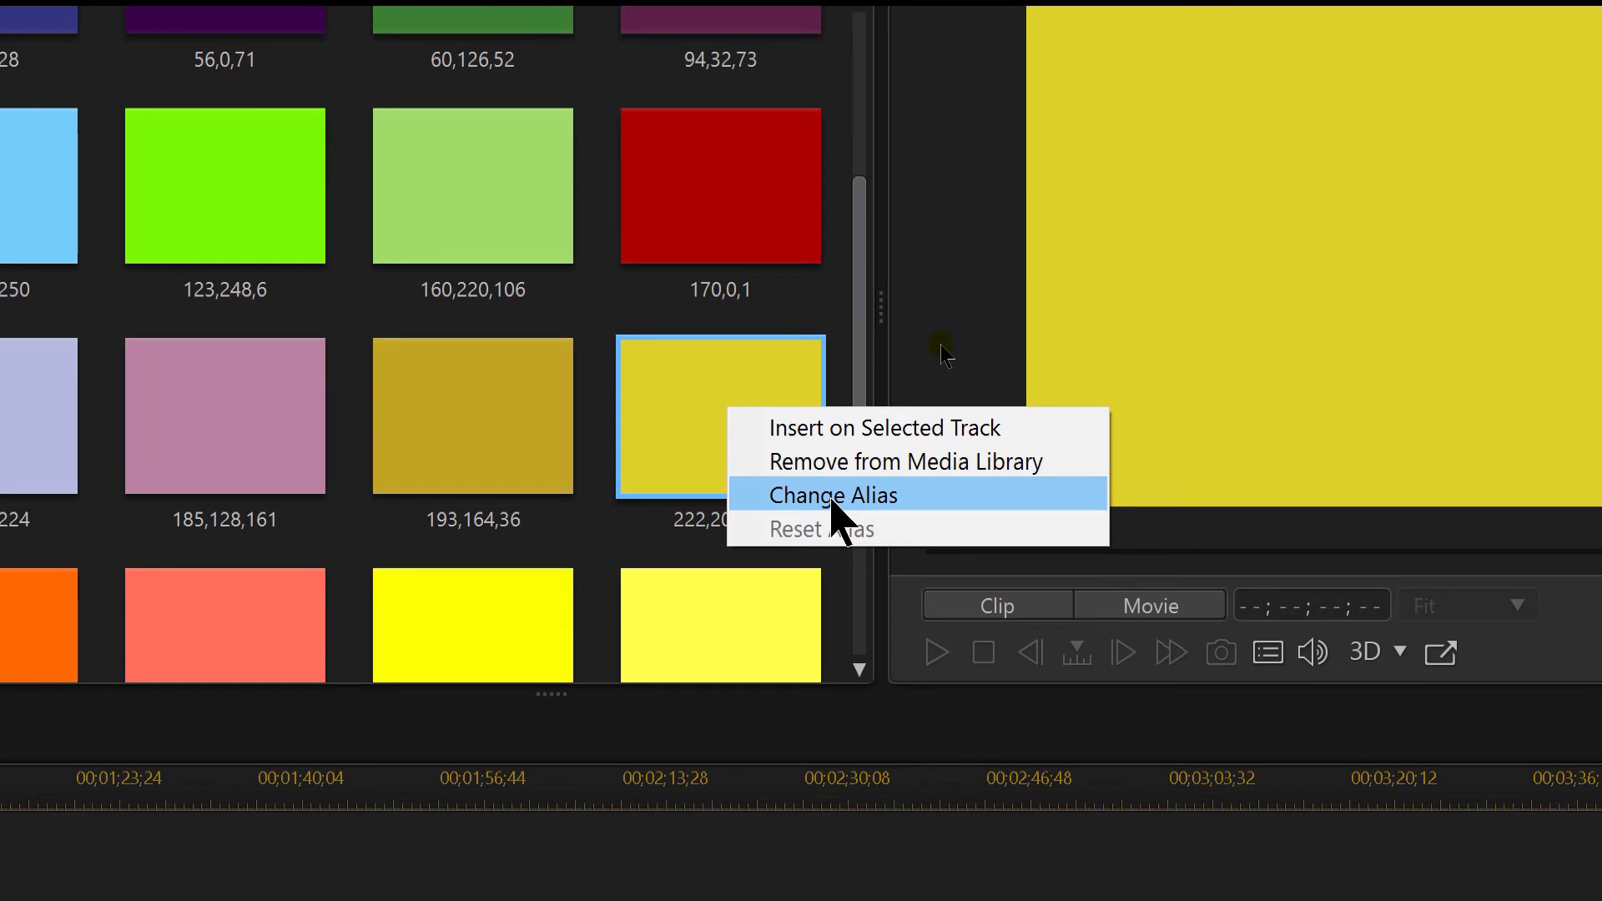
pyautogui.click(832, 496)
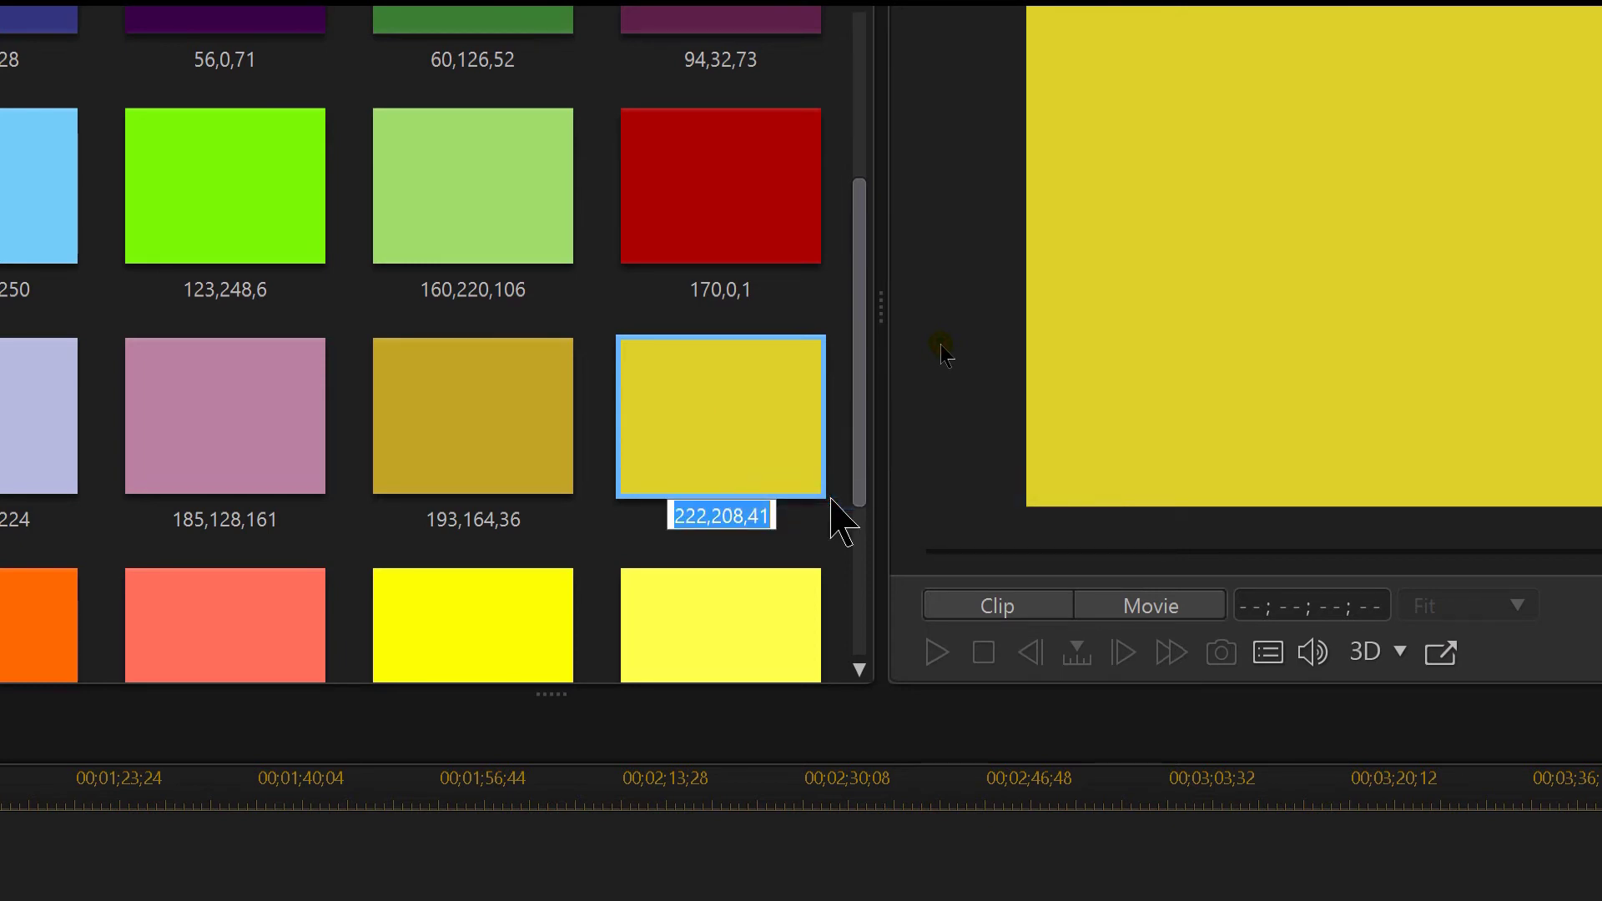
pyautogui.write('my color')
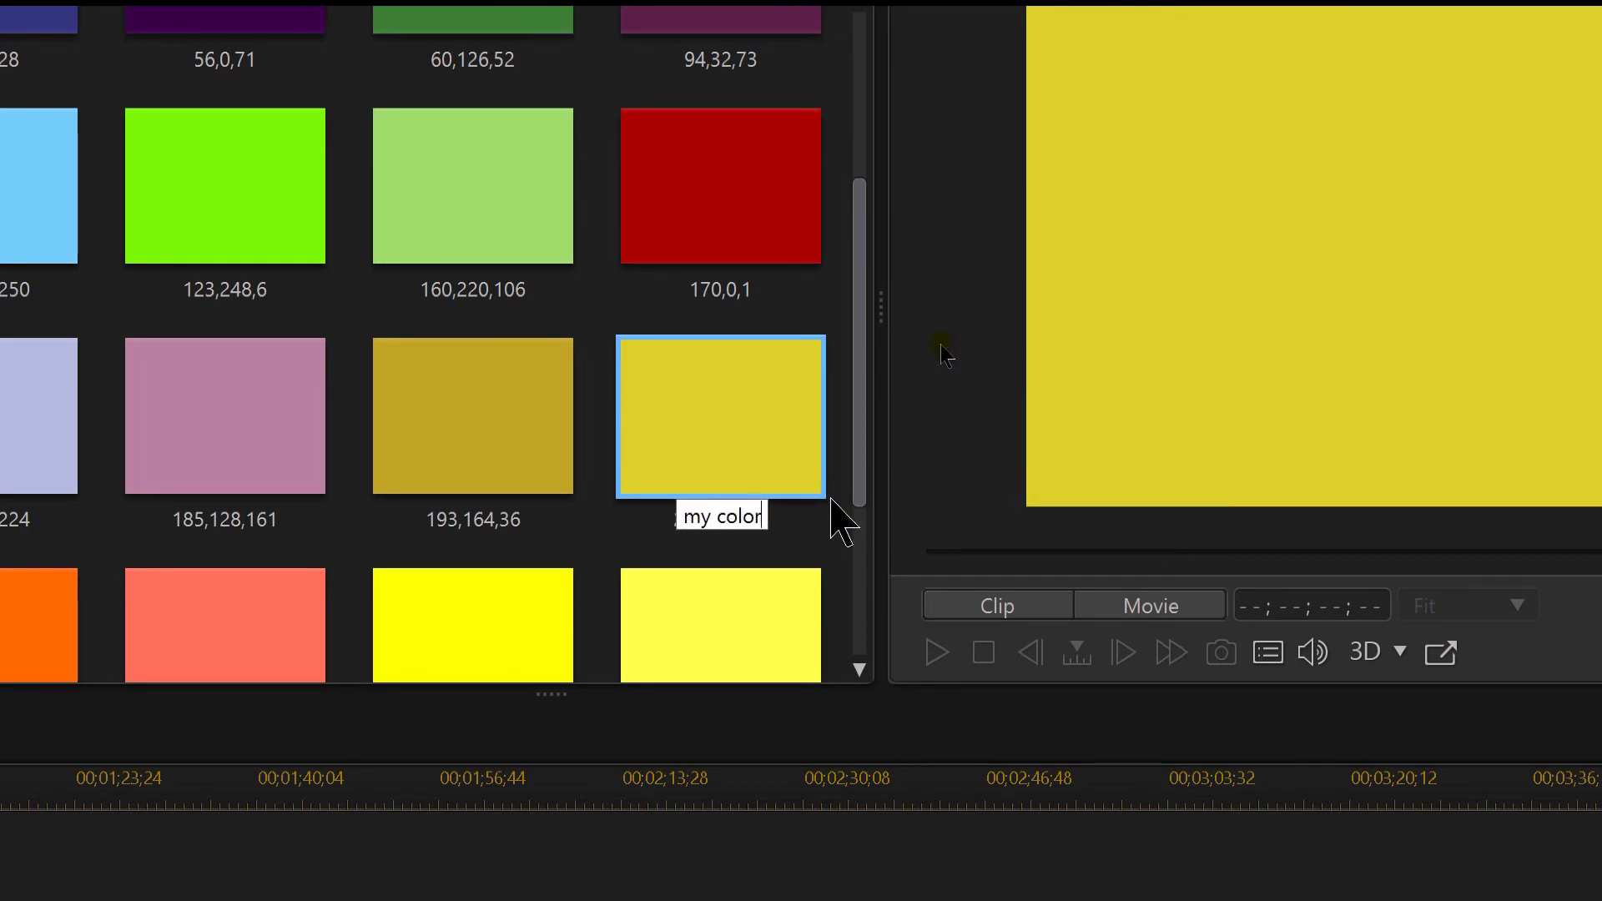
pyautogui.press('Return')
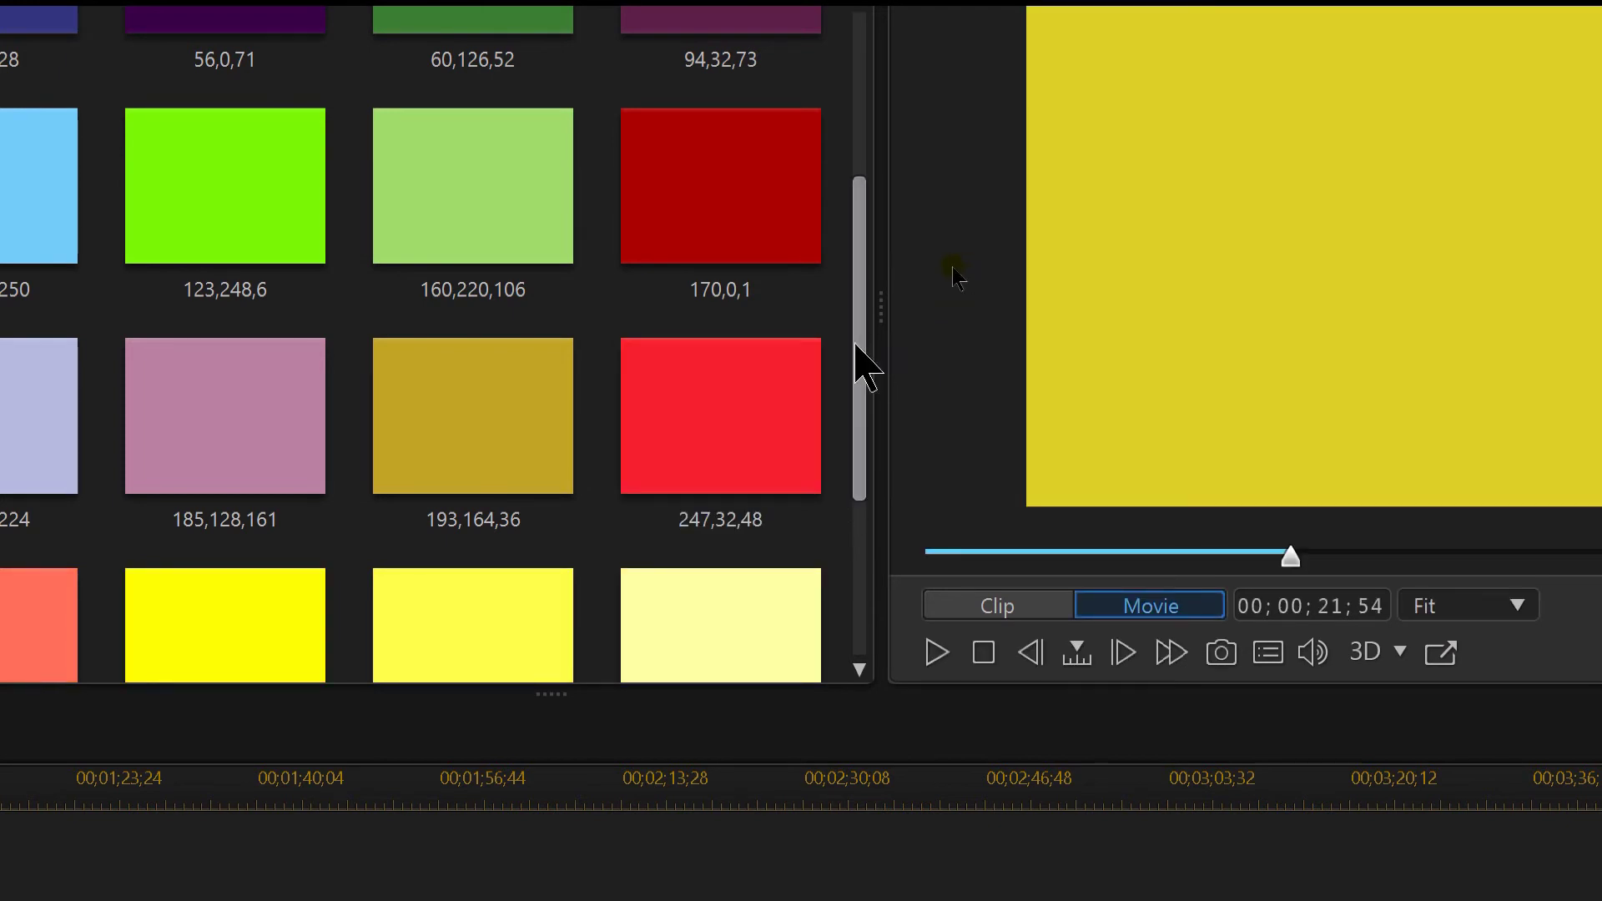
pyautogui.scroll(-1, 855, 386)
pyautogui.moveTo(864, 409); pyautogui.dragTo(852, 653)
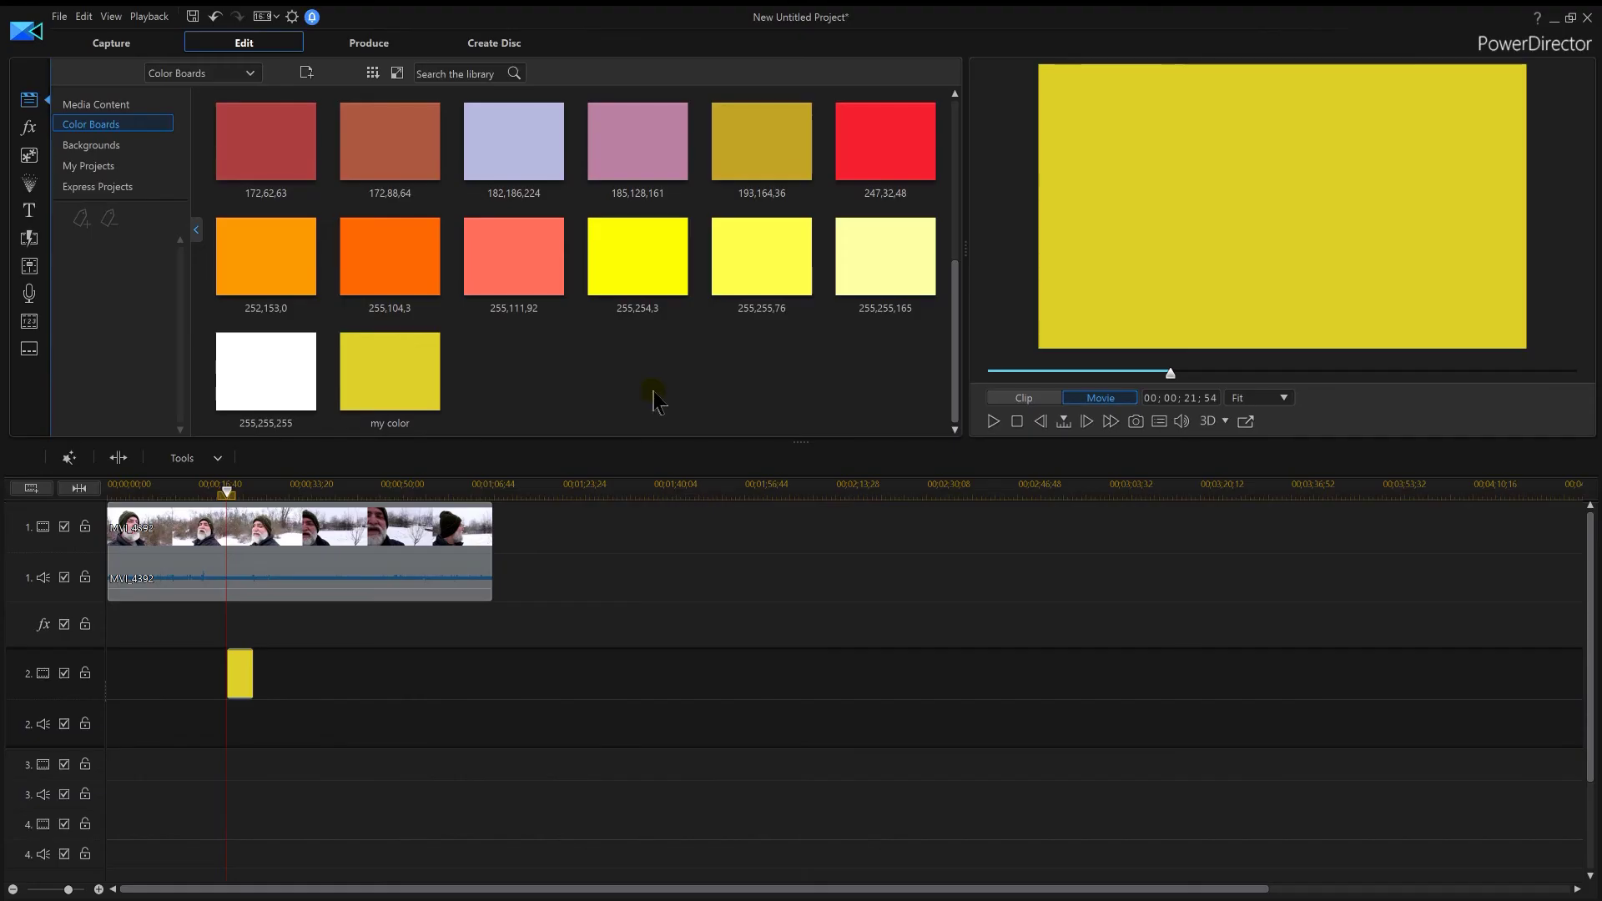
pyautogui.scroll(5, 1333, 717)
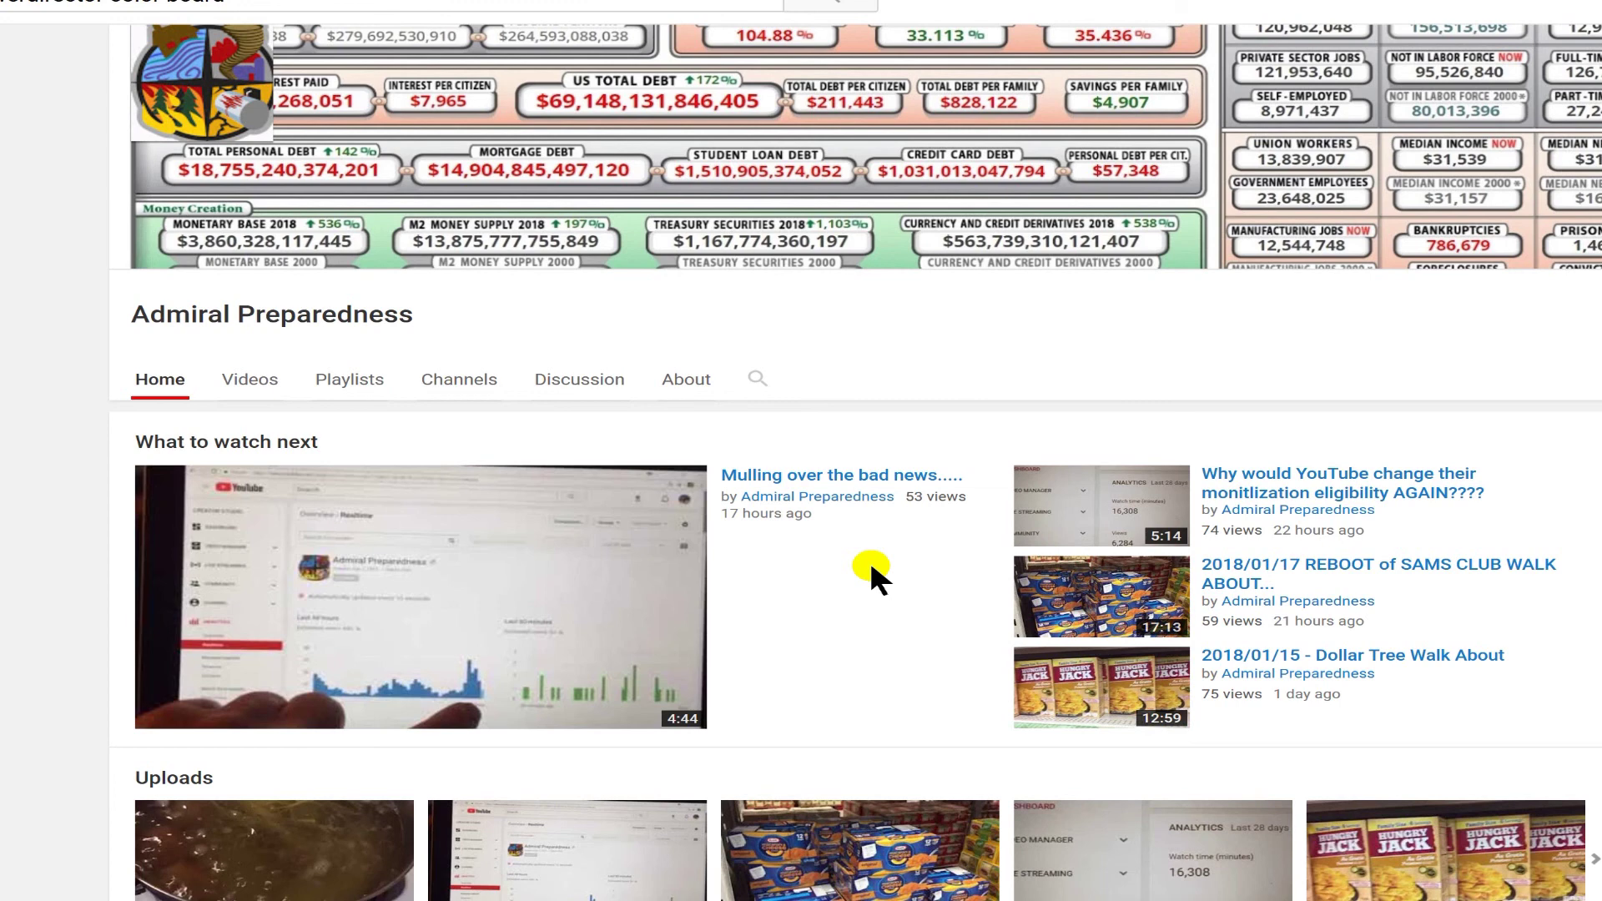
# Scroll the YouTube channel page down past What to watch next and back up.
pyautogui.scroll(-2, 869, 558)
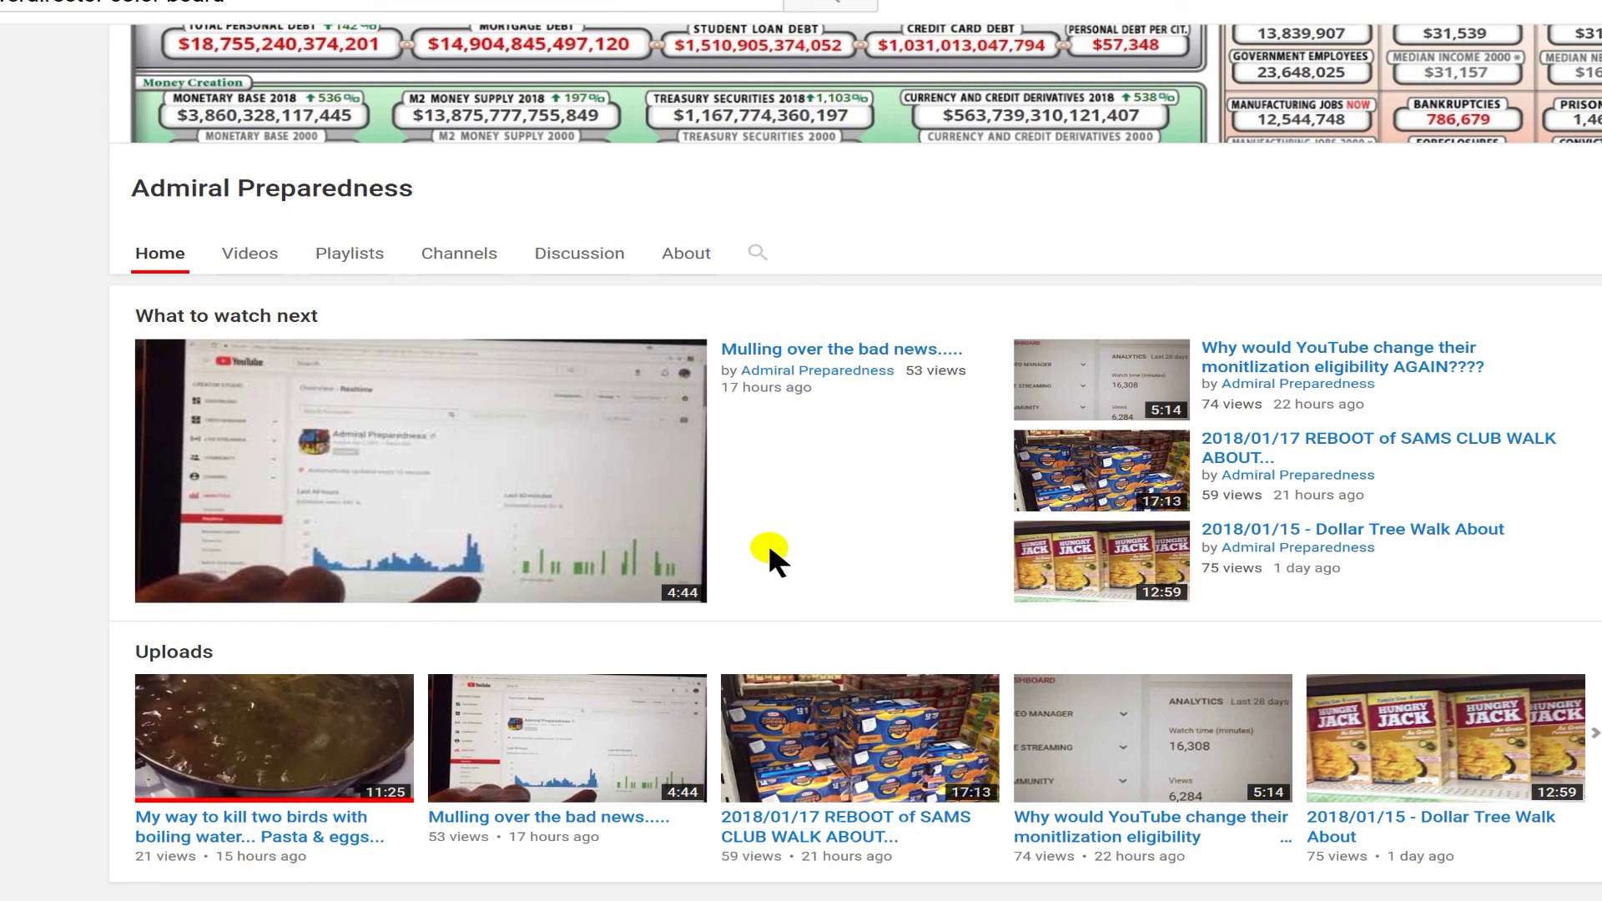
pyautogui.scroll(2, 765, 554)
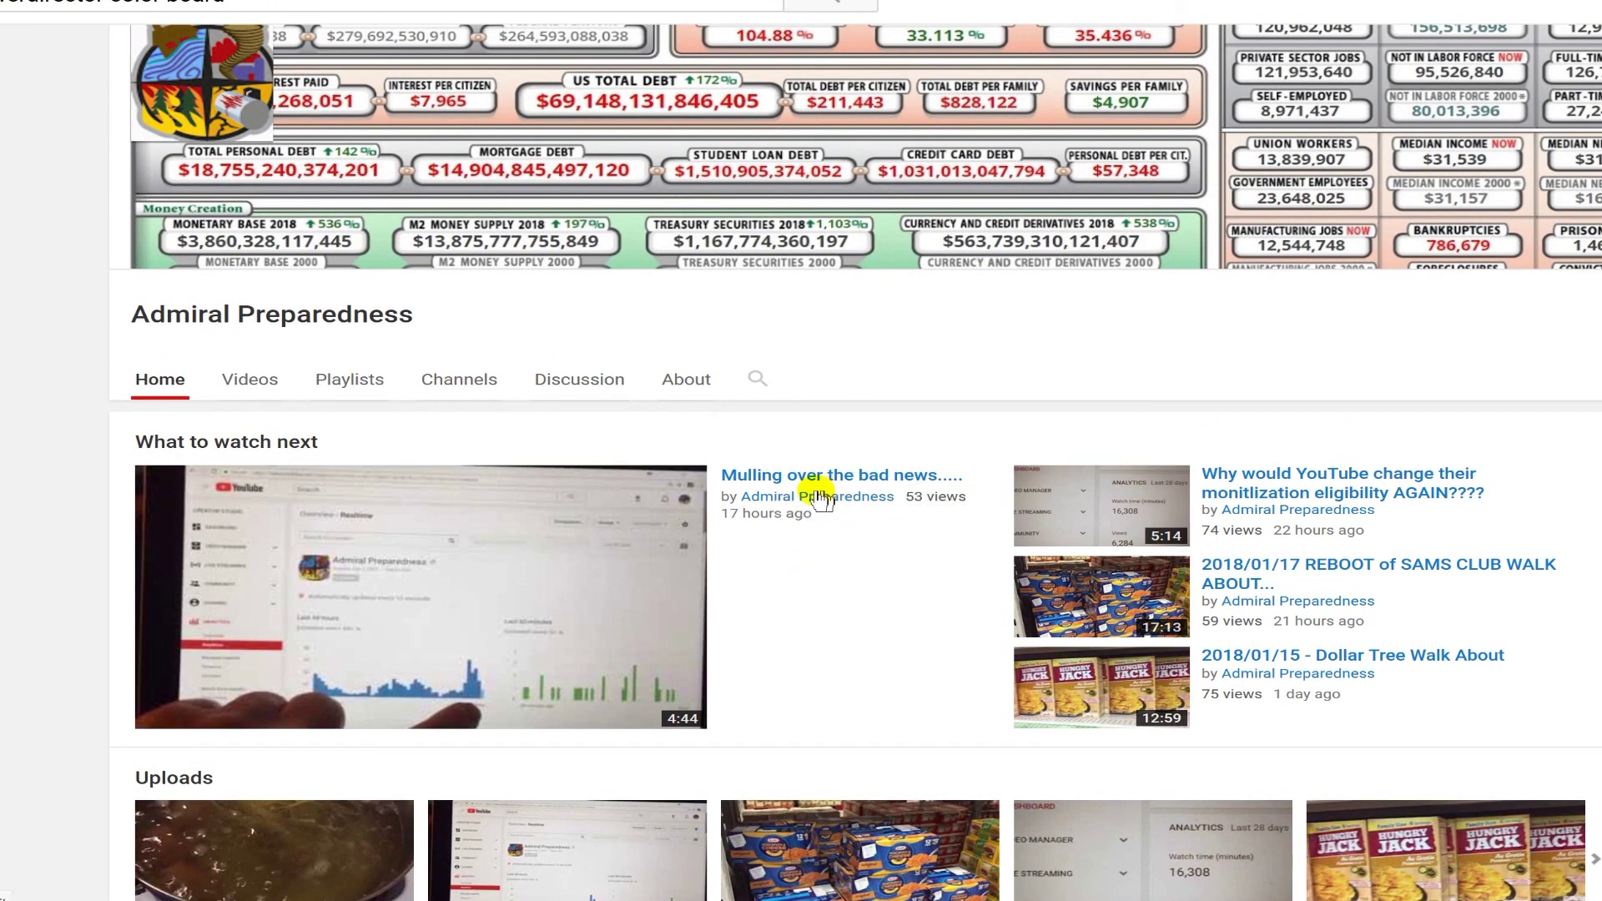